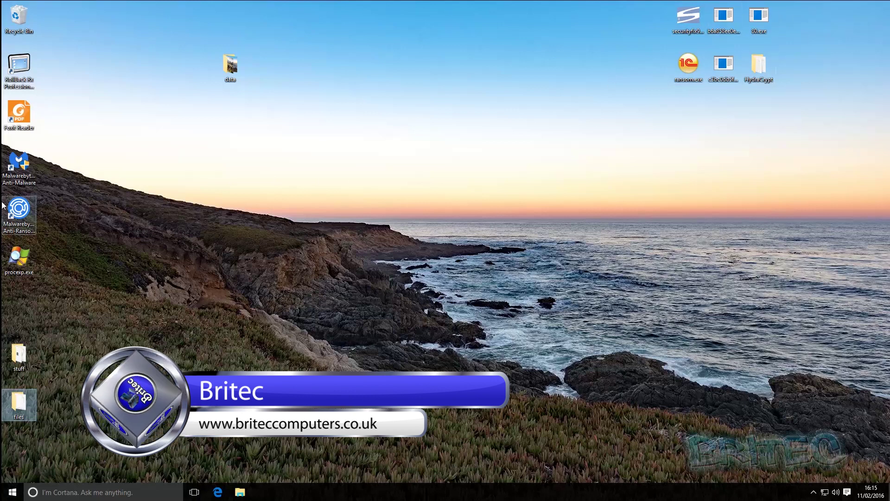
Step: Open the Malwarebytes Anti-Ransomware dashboard to view its real-time protection status
left_click(21, 210)
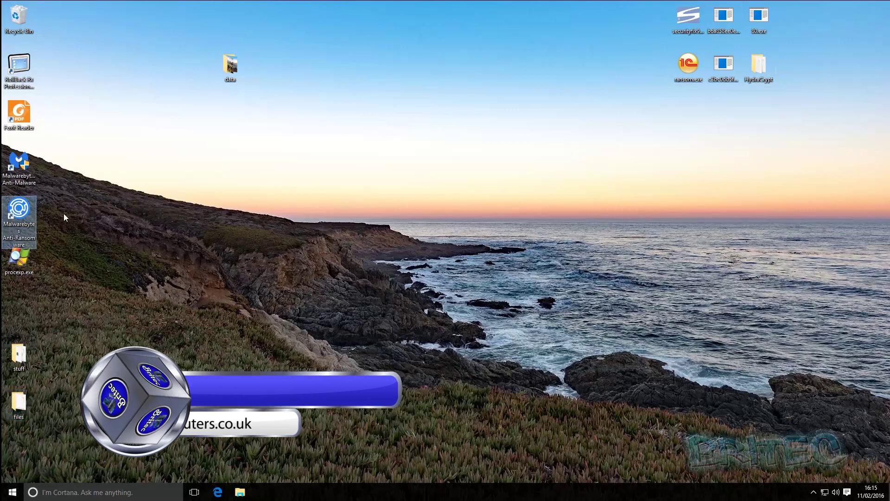
double_click(24, 212)
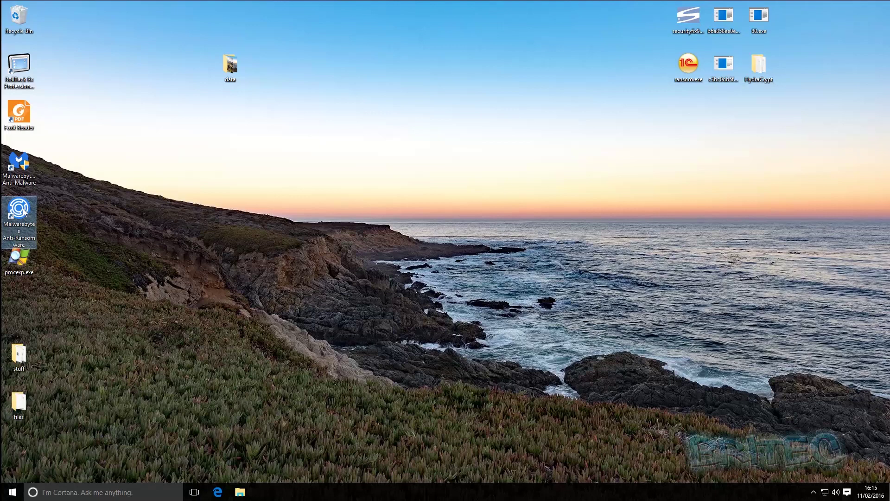
left_click(812, 494)
left_click(824, 484)
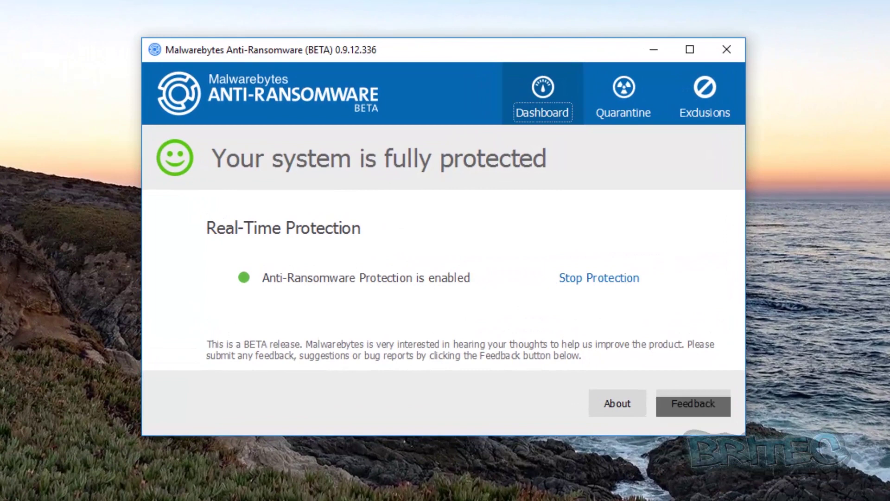
left_click(491, 494)
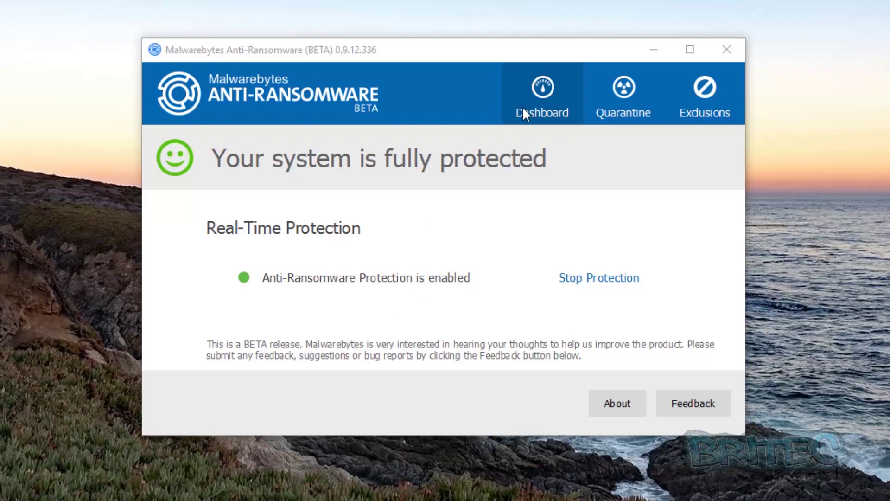
Step: Review the Quarantine and Exclusions pages of Anti-Ransomware, return to the Dashboard and minimize the window
left_click(618, 100)
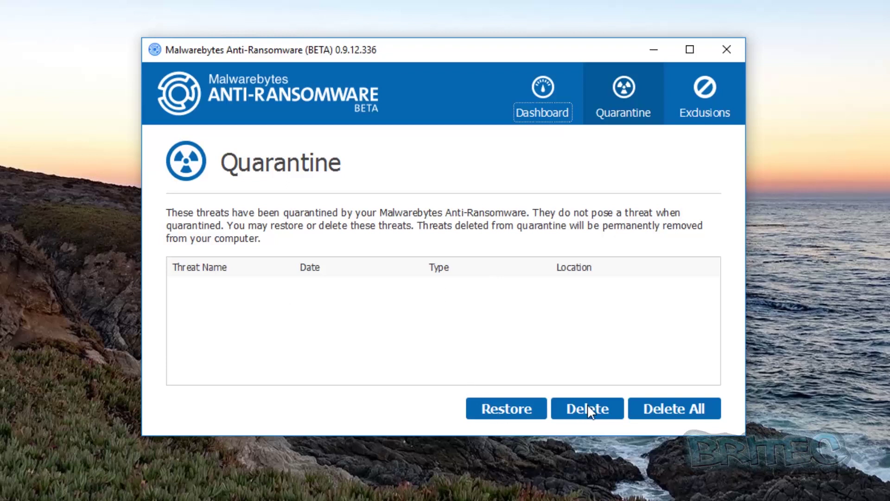
left_click(701, 116)
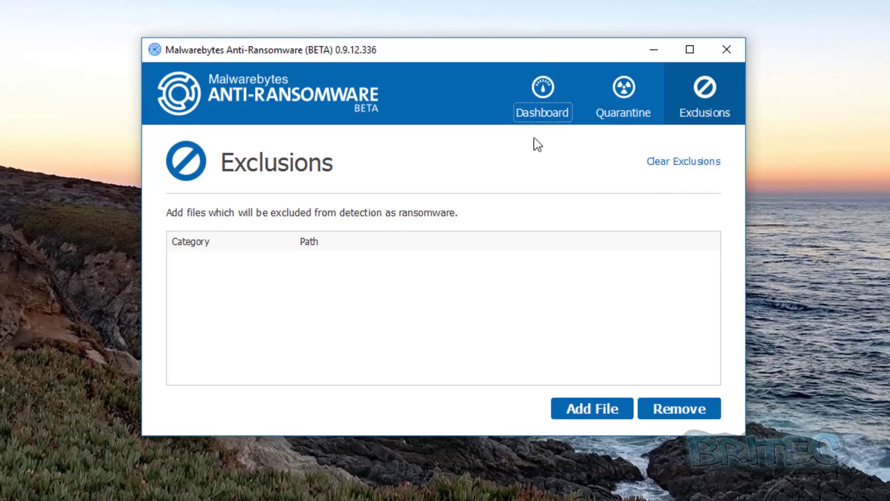
left_click(533, 111)
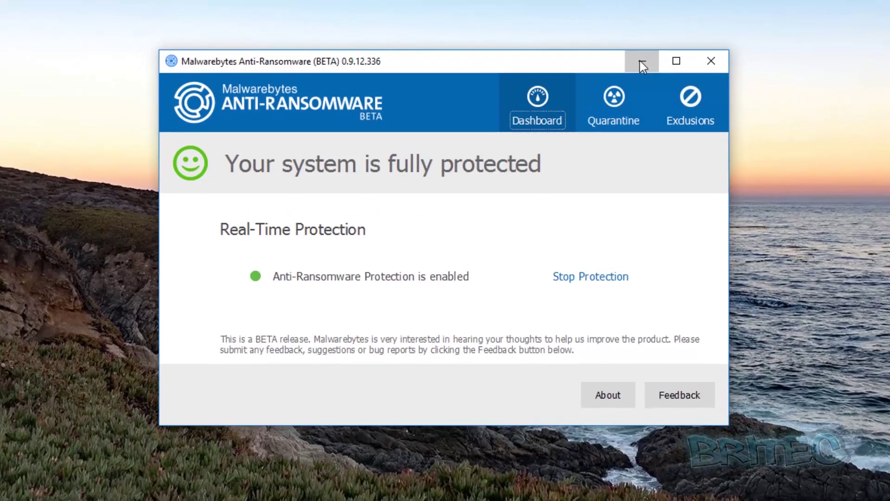
left_click(652, 51)
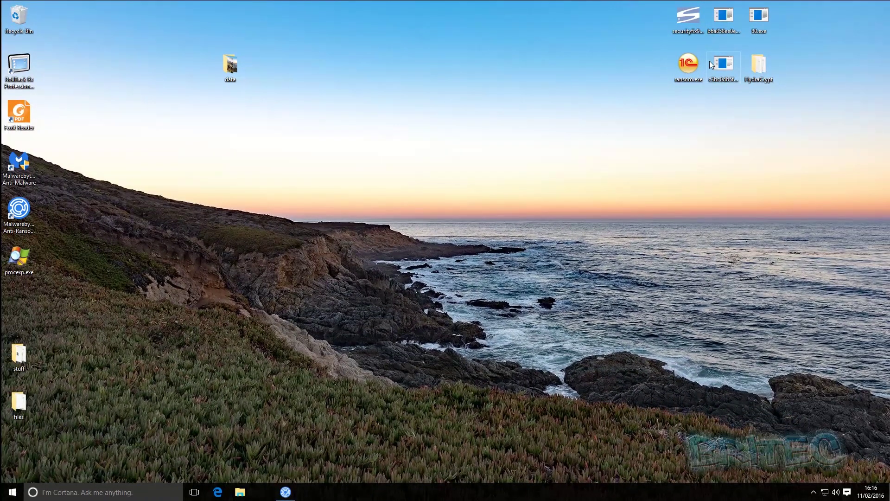
Step: Run procexp.exe from the desktop, reduce its maximized window and show the end of the process list
double_click(19, 257)
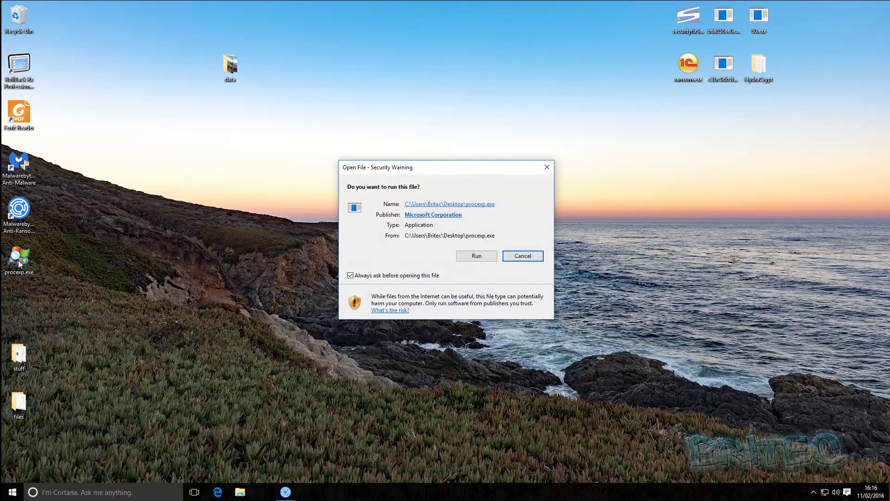
left_click(477, 255)
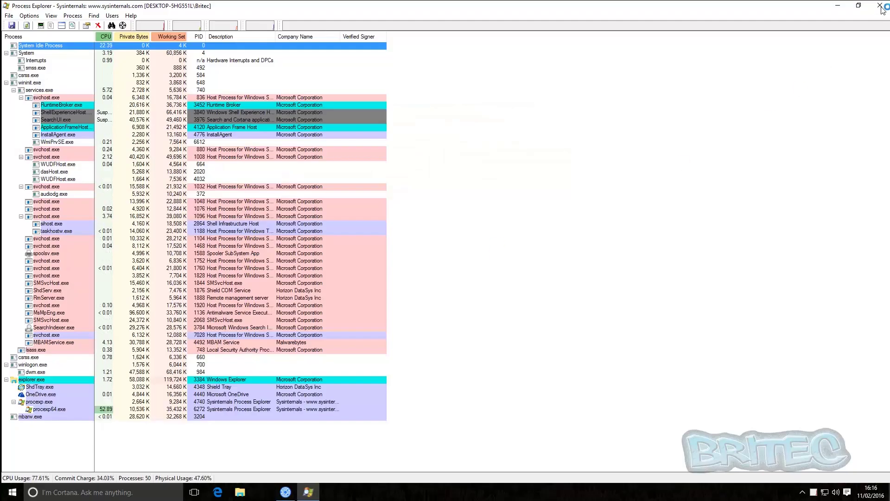
left_click(858, 6)
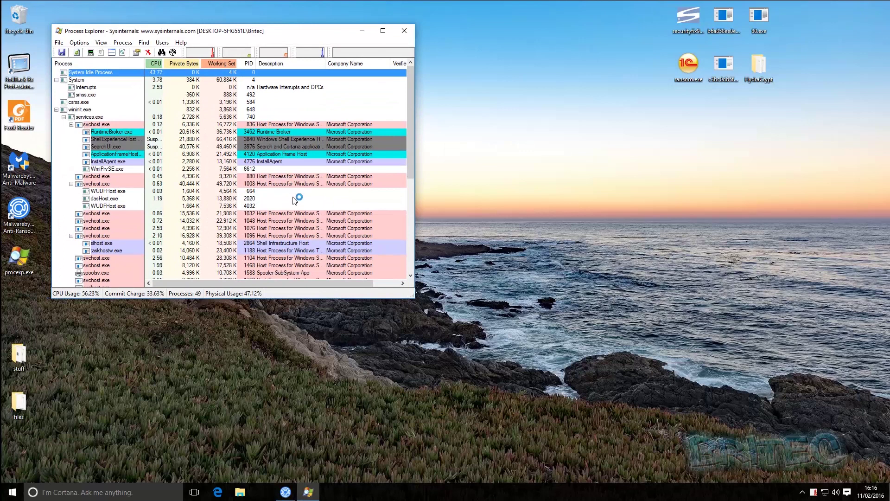
left_click_drag(412, 154, 414, 255)
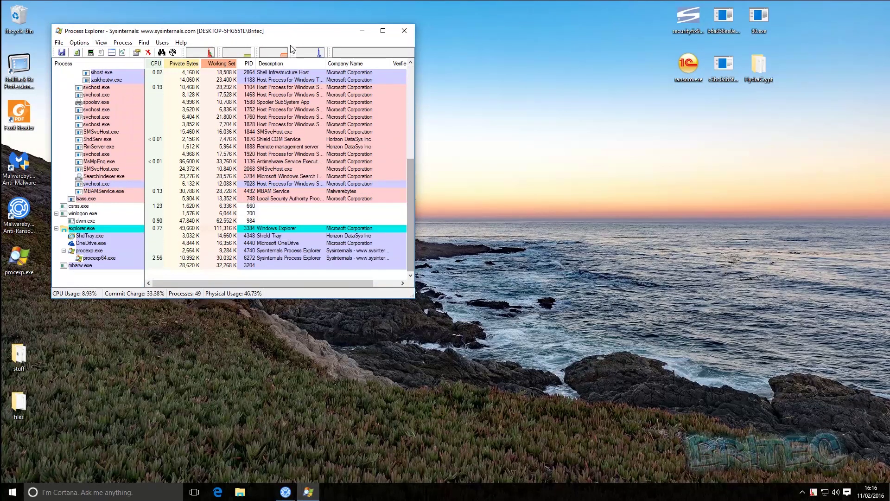
Step: Bring back the Anti-Ransomware window and arrange it side by side with Process Explorer, keeping the desktop samples uncovered
left_click(285, 492)
left_click_drag(449, 140, 610, 149)
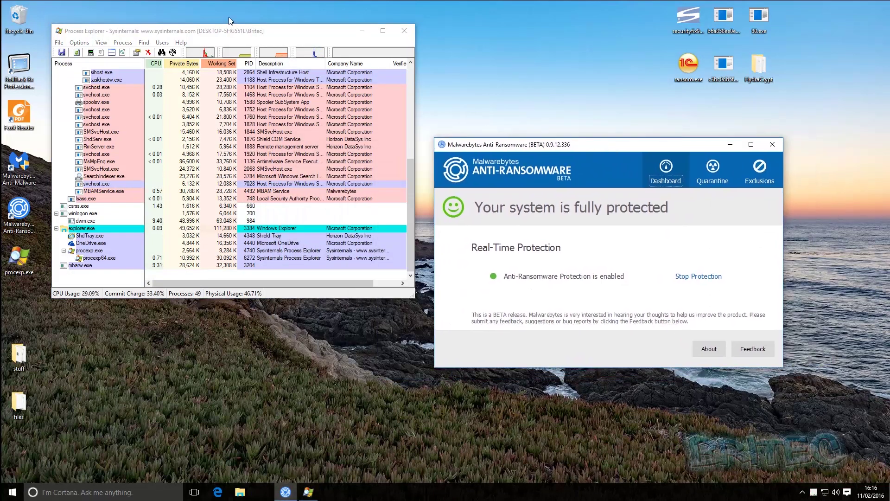
left_click_drag(229, 37, 234, 106)
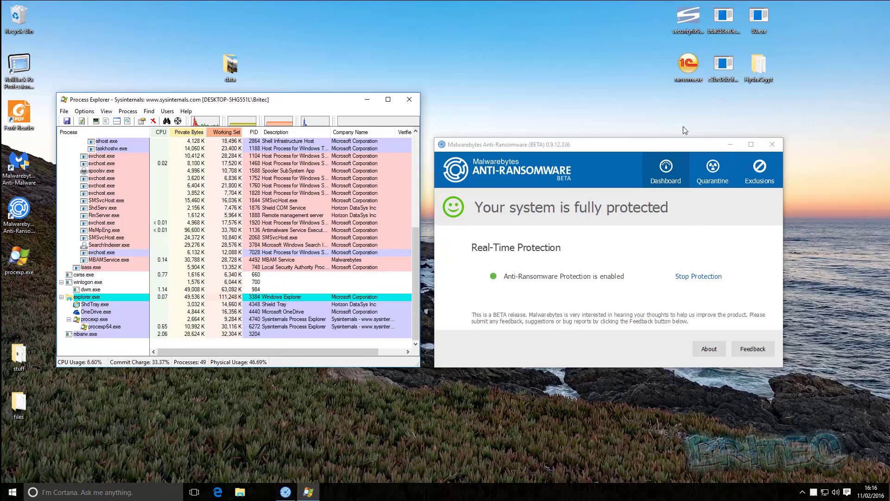
Step: Launch the securityfix946.exe ransomware sample from the desktop and watch the end of the process list
left_click(689, 19)
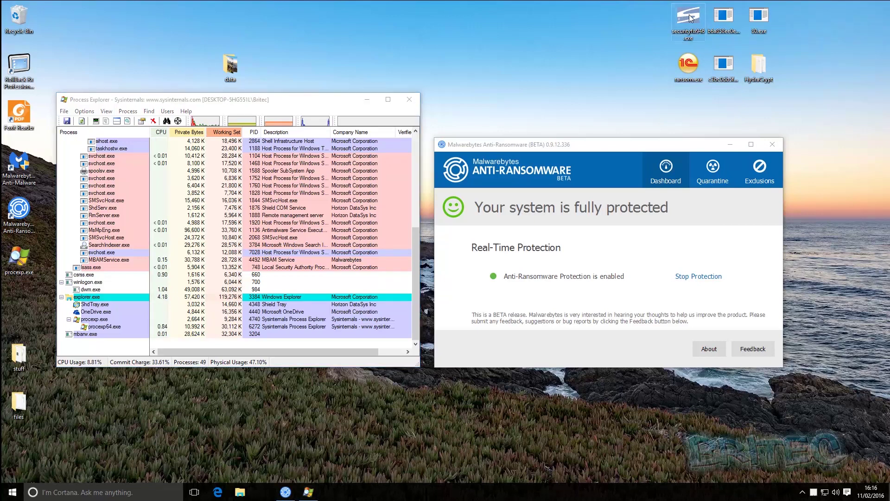
double_click(689, 15)
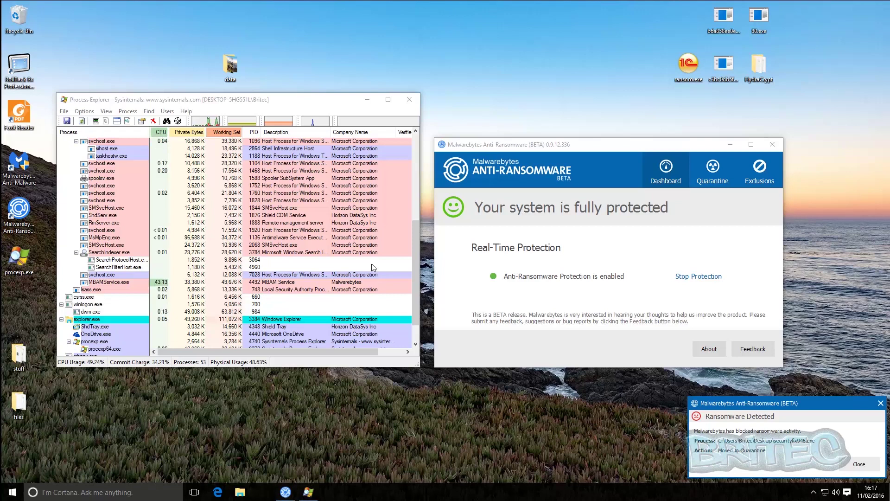
left_click_drag(416, 277, 413, 310)
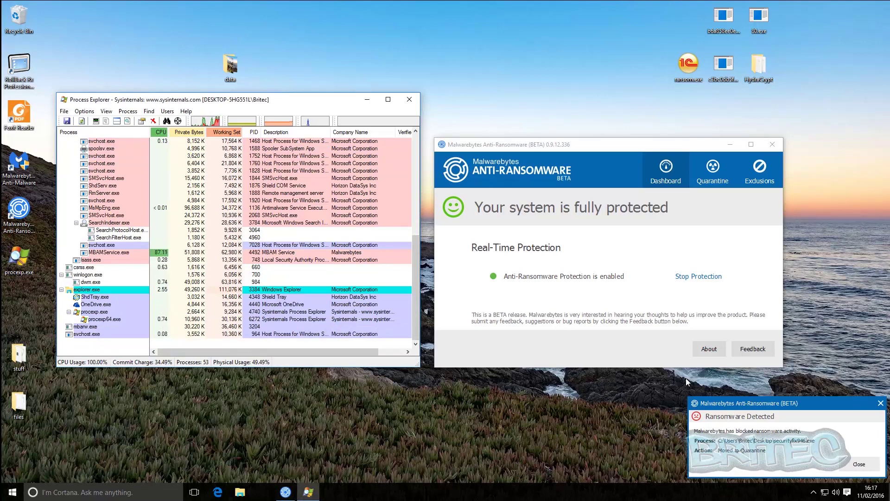
Step: Examine the quarantined threats listed in Anti-Ransomware
left_click(710, 176)
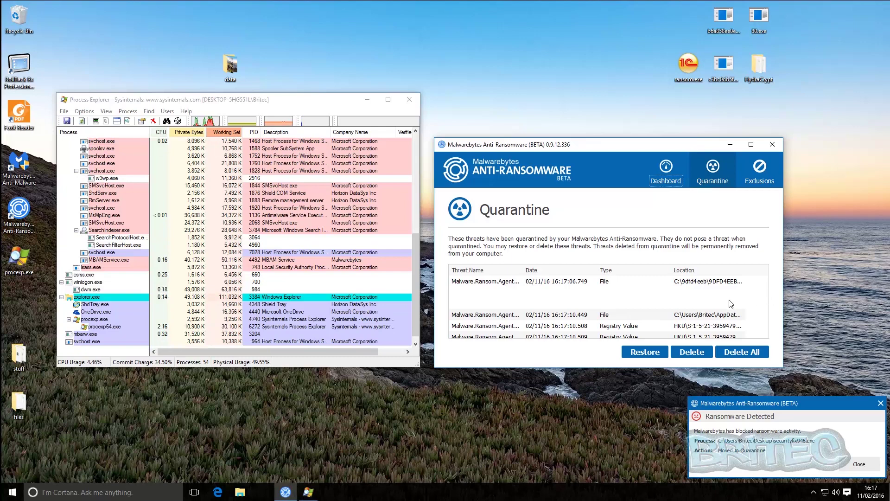
scroll(730, 302, "down", 1)
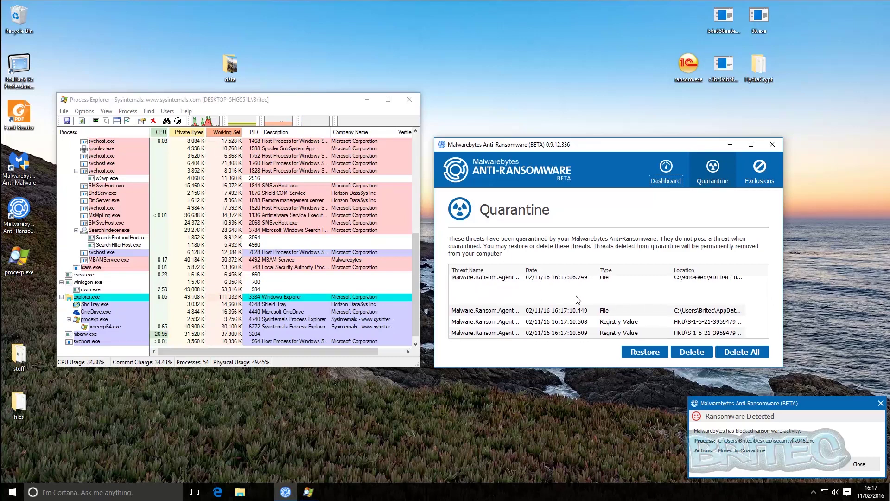
scroll(577, 300, "up", 1)
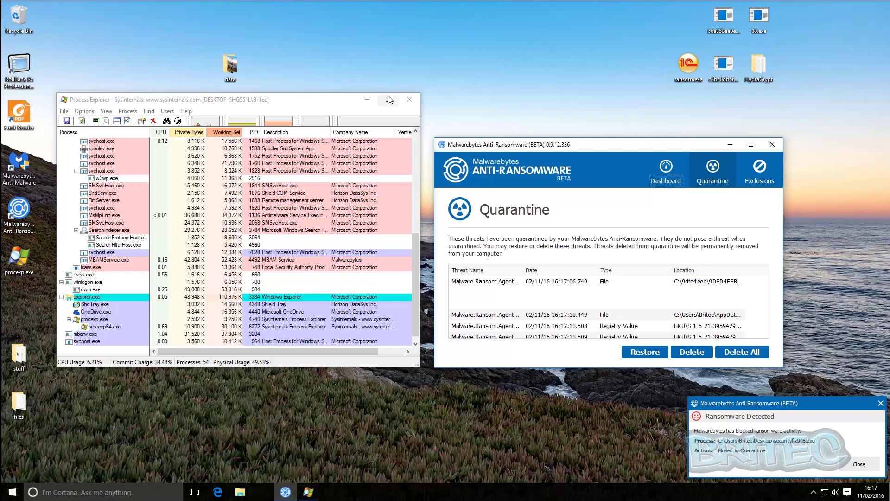
Step: Minimize Process Explorer, then enlarge the Anti-Ransomware window and widen the Location column to show the quarantined threats' paths
left_click(367, 99)
left_click_drag(623, 150, 454, 141)
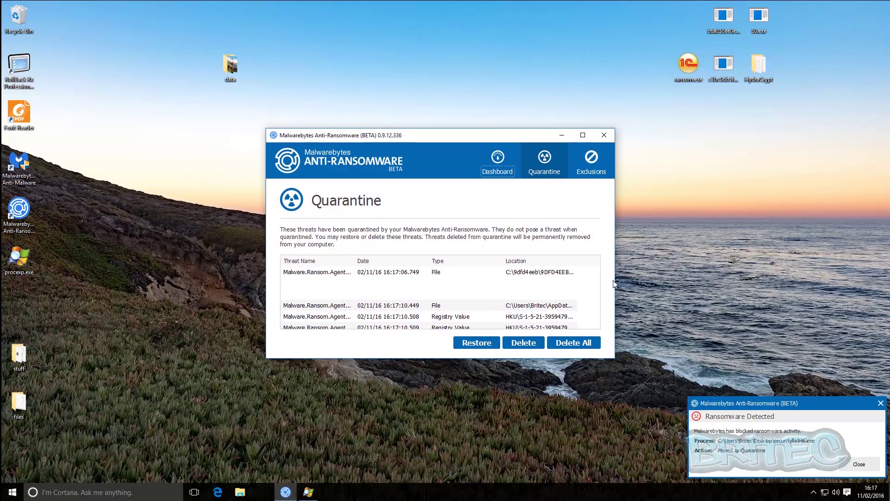
left_click_drag(614, 280, 763, 291)
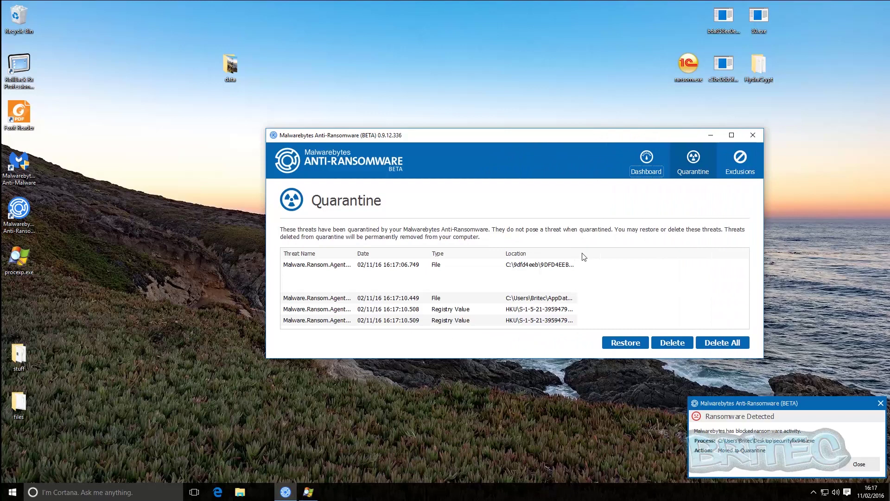
double_click(577, 253)
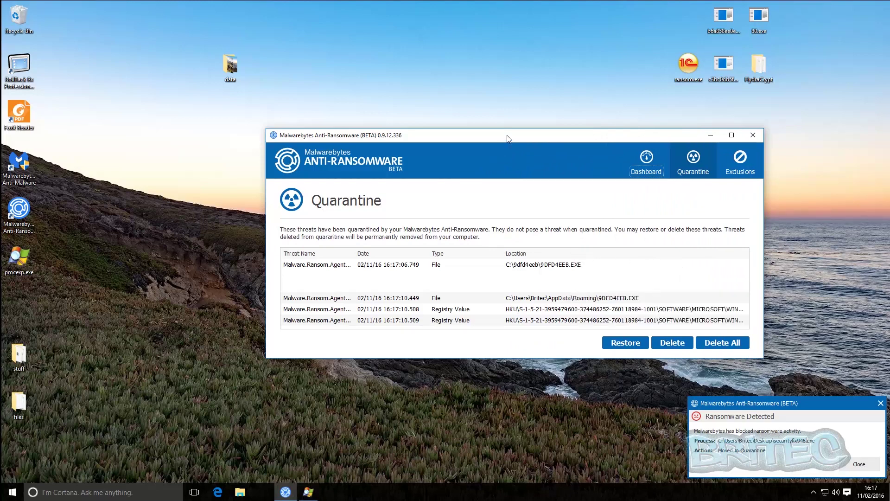
left_click_drag(508, 139, 447, 140)
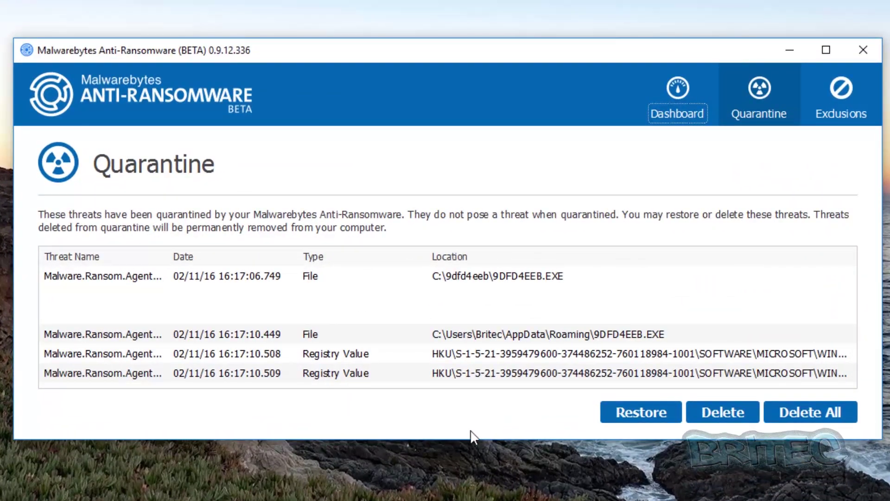
left_click_drag(469, 439, 471, 498)
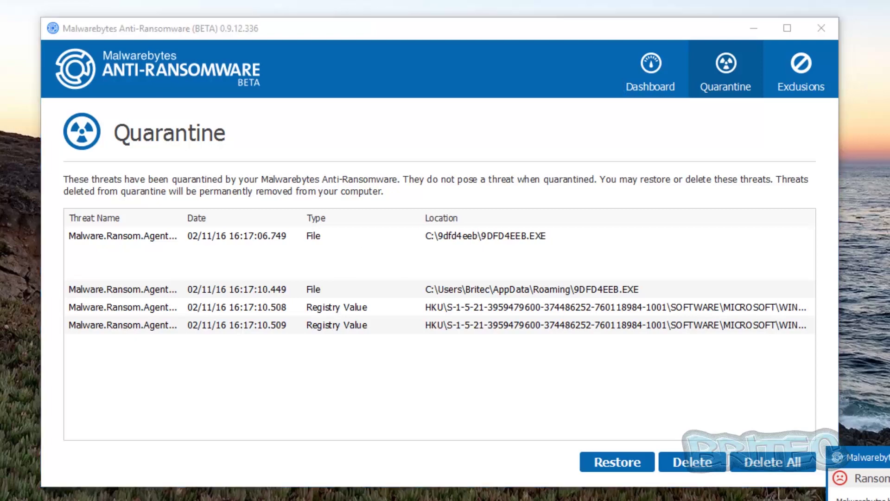
Step: Check the pictures, music and text files in the data folder for signs of encryption, then close the folder
key("alt+Tab")
left_click_drag(587, 110, 427, 35)
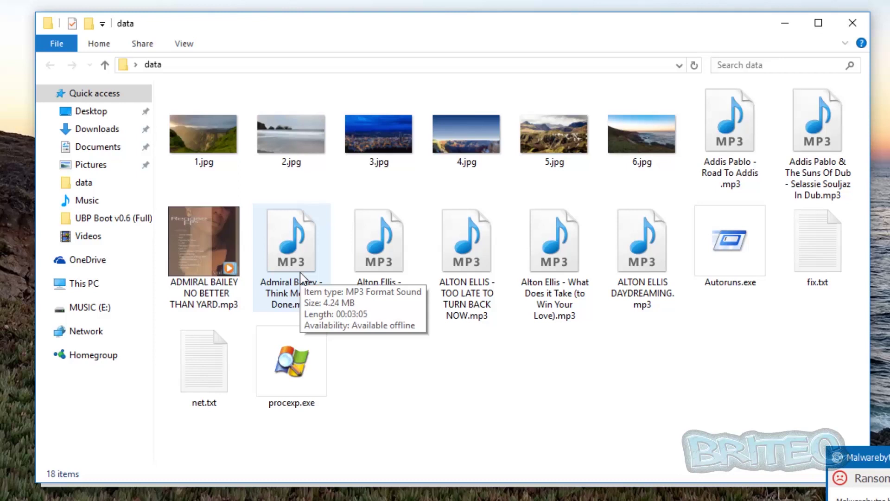
left_click(853, 23)
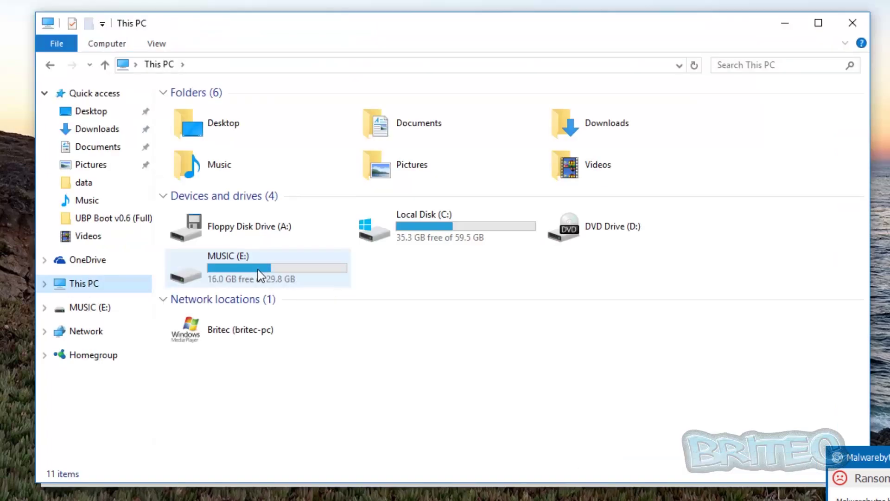
Step: Inspect the 9dfd4eeb folder on Local Disk (C:), return to the drive's root and minimize File Explorer
double_click(451, 226)
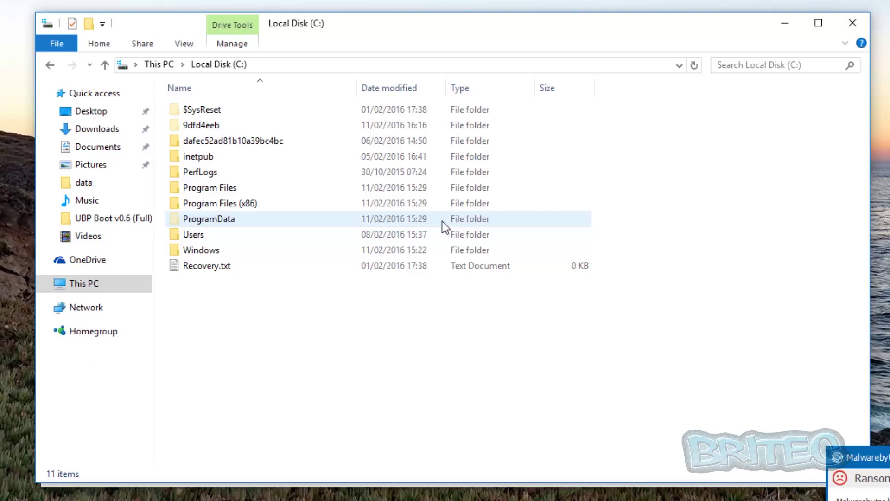
double_click(211, 125)
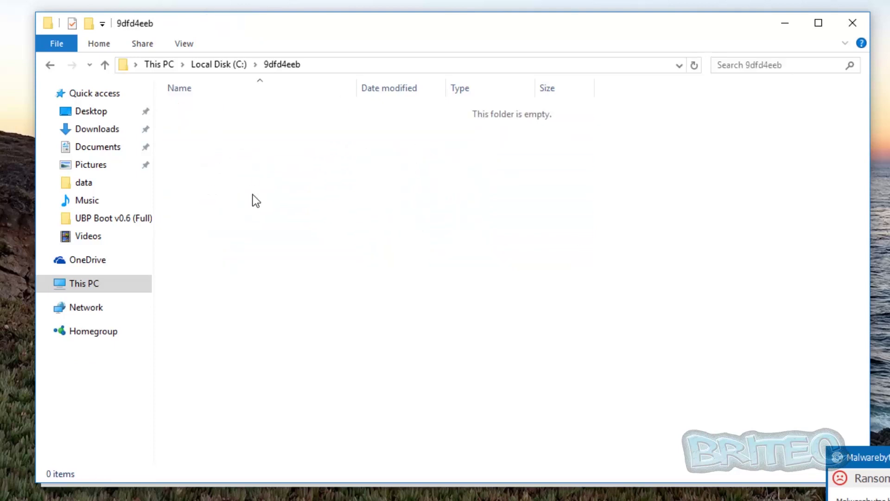
left_click(54, 68)
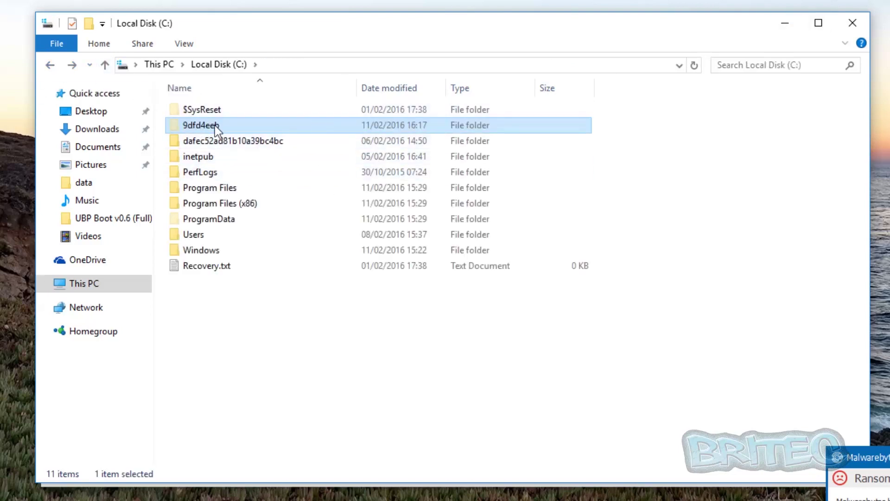
left_click(783, 28)
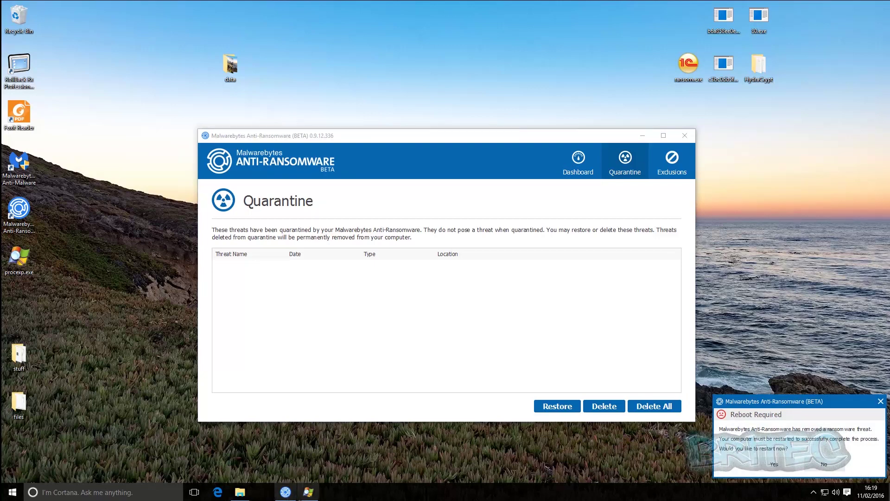
Step: Close Process Explorer and agree to restart the computer to complete the ransomware removal
left_click(308, 491)
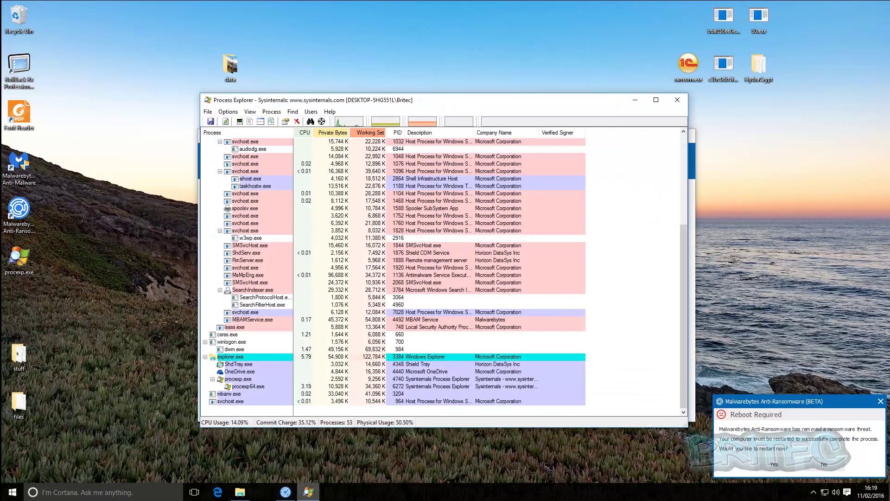
left_click(676, 100)
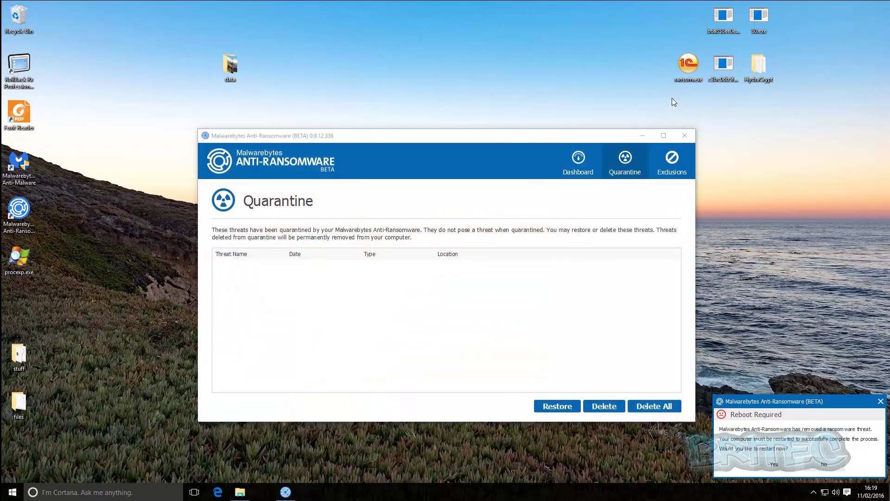
left_click(777, 466)
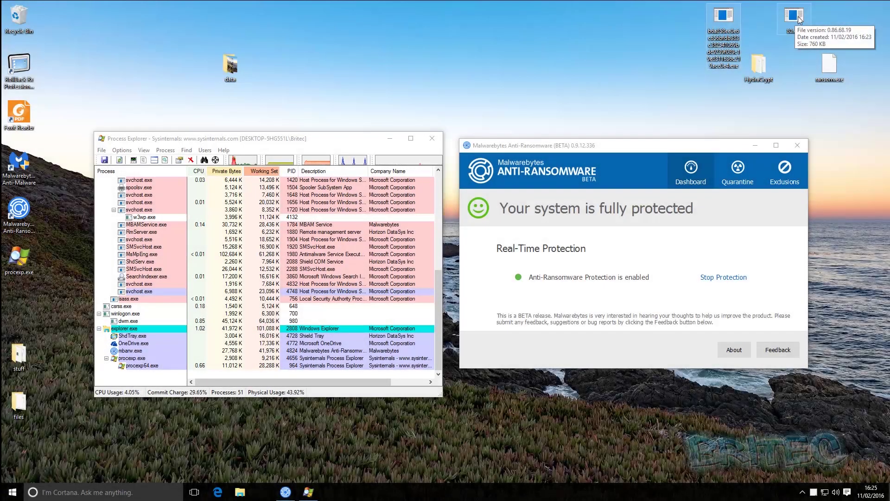
Step: Launch the 80.exe ransomware sample from the desktop with Anti-Ransomware protection active
double_click(799, 18)
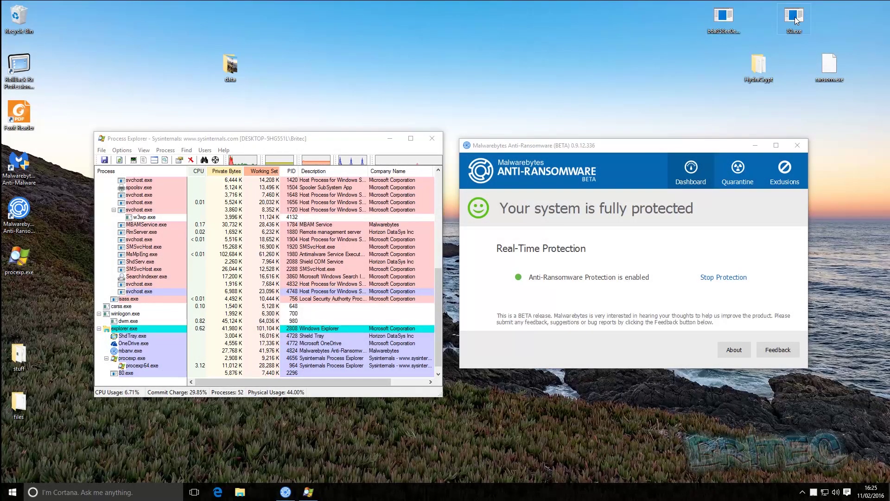
Step: Run the 80.exe ransomware sample as administrator, allow it to make changes, and start its encryption with Пуск
right_click(796, 20)
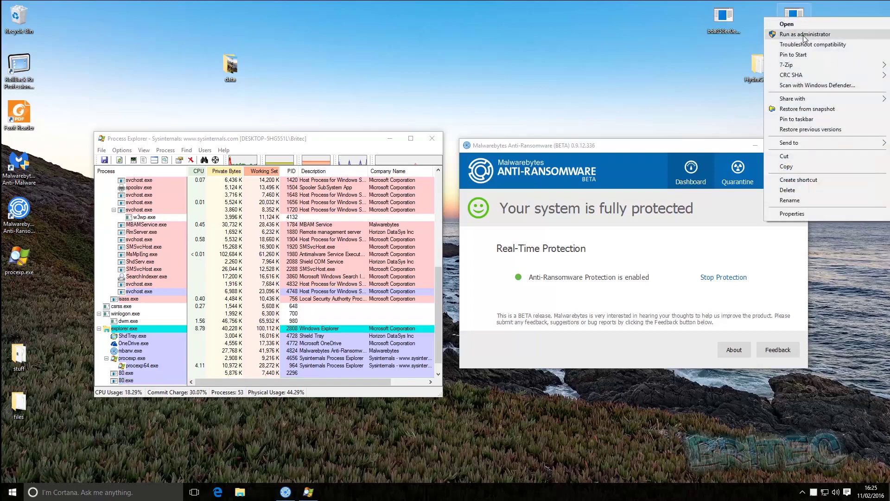
left_click(803, 35)
left_click(485, 264)
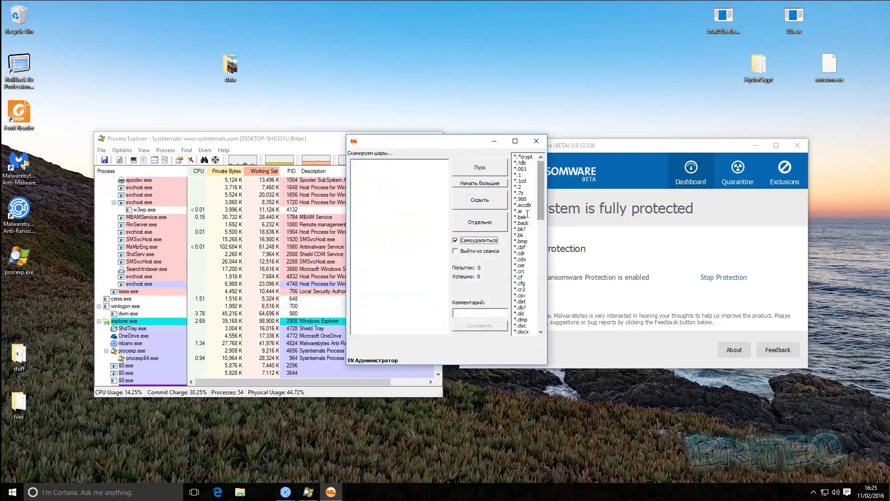
left_click(491, 169)
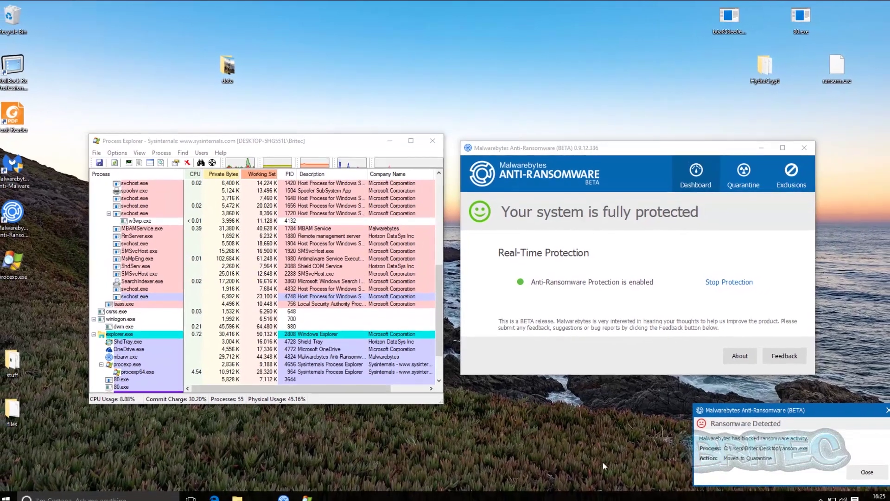
Step: Inspect the running processes in Process Explorer and the Anti-Ransomware quarantine list, then return to the dashboard
scroll(222, 366, "down", 2)
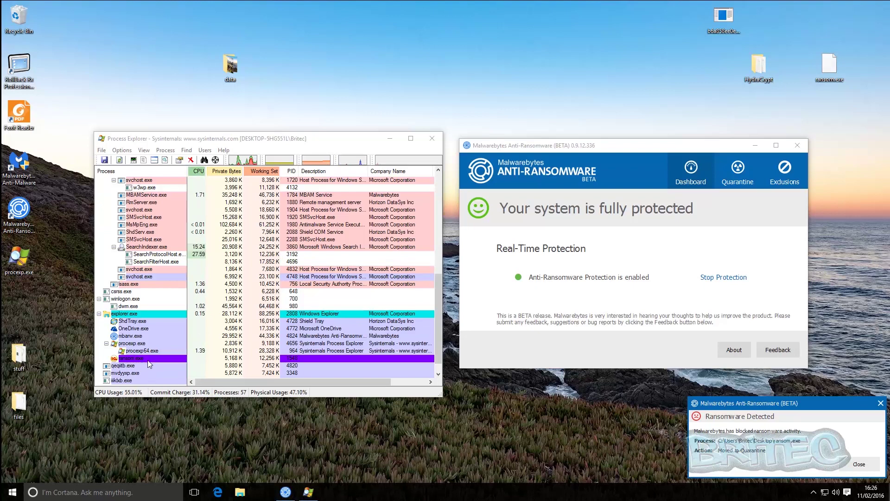
left_click(740, 169)
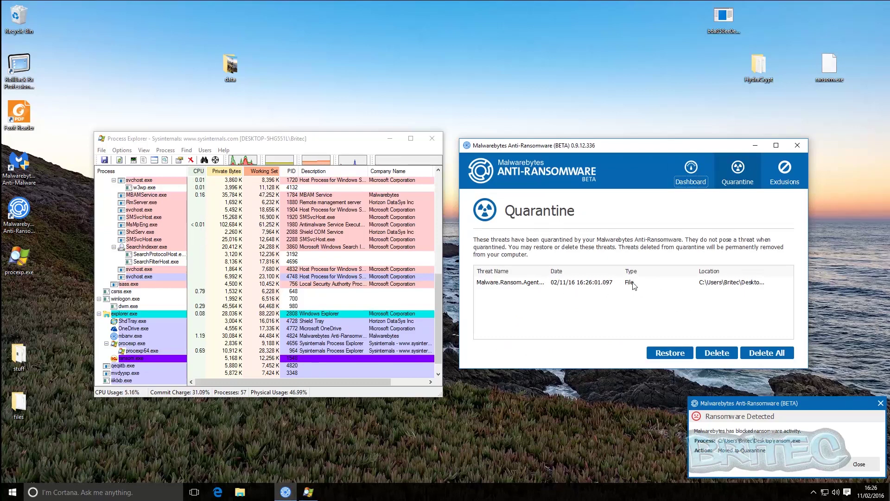
left_click(689, 183)
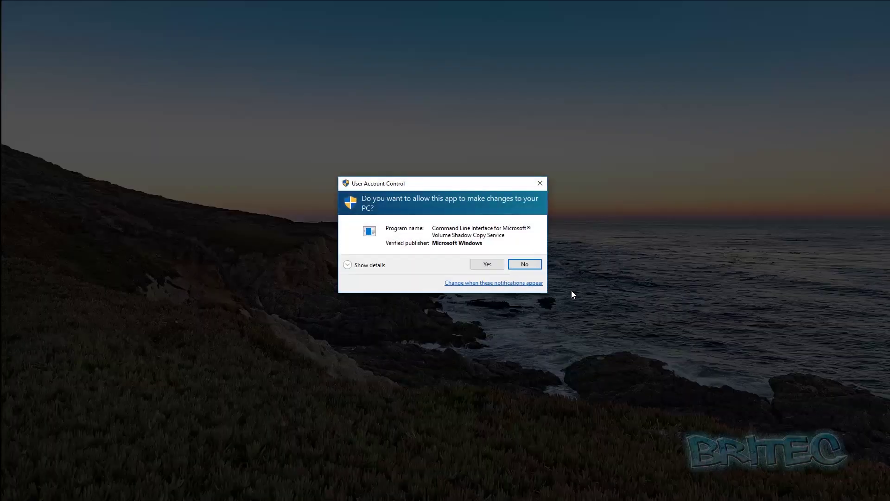
Step: Allow the Volume Shadow Copy Service command-line tool to make changes, then bring up help_recover_instructions.HTM in the browser and close it
left_click(487, 263)
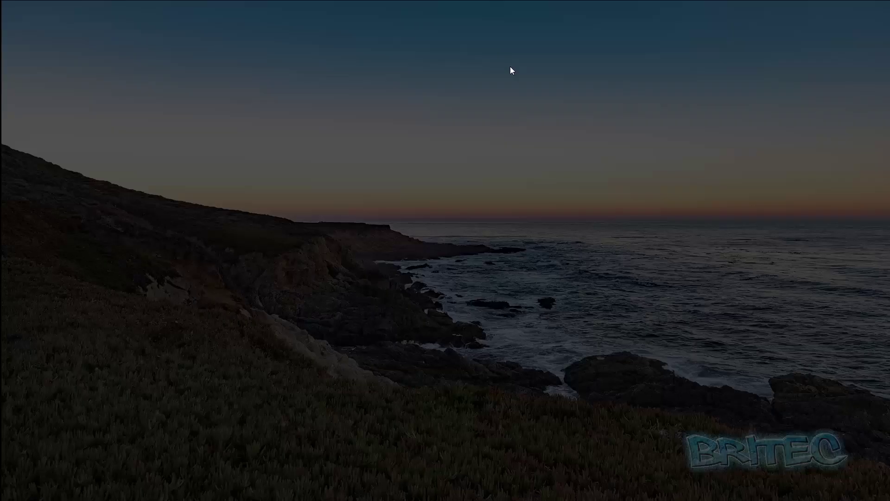
left_click(482, 268)
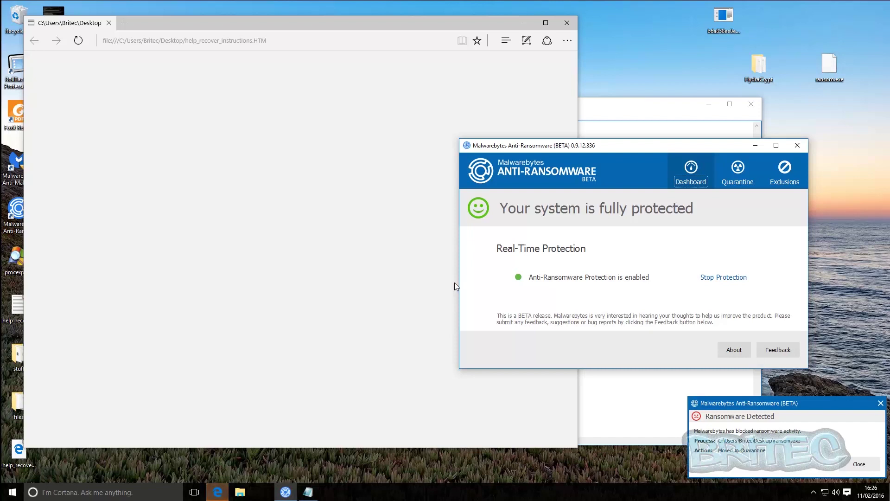
left_click(218, 496)
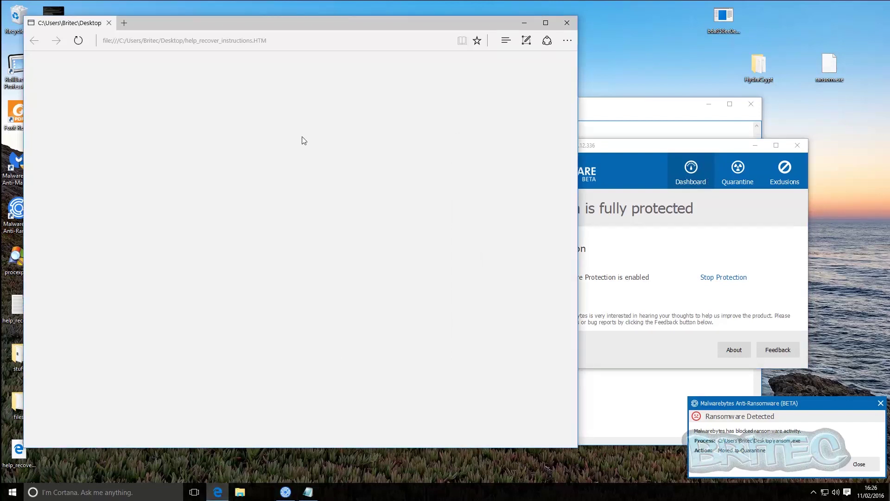
left_click_drag(369, 24, 520, 34)
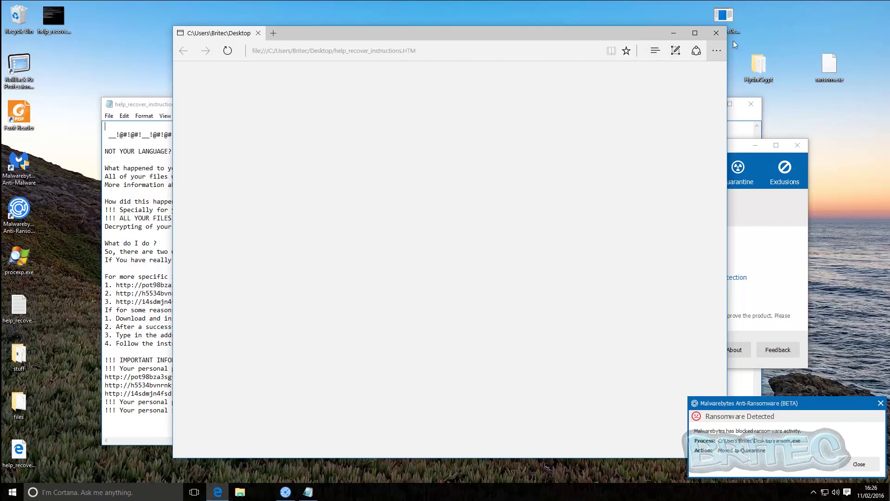
left_click(716, 33)
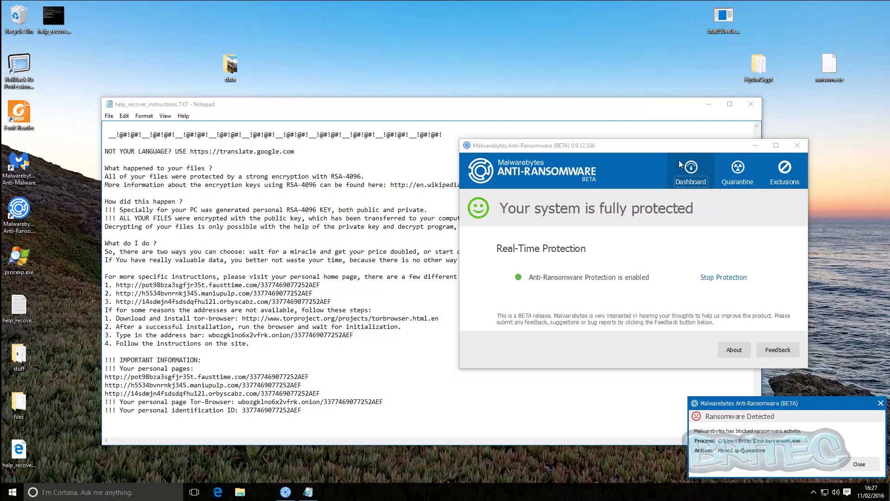
Step: Uncover and read the help_recover_instructions.TXT ransom note, close it, and check the data folder's files for encryption
left_click_drag(683, 151, 556, 214)
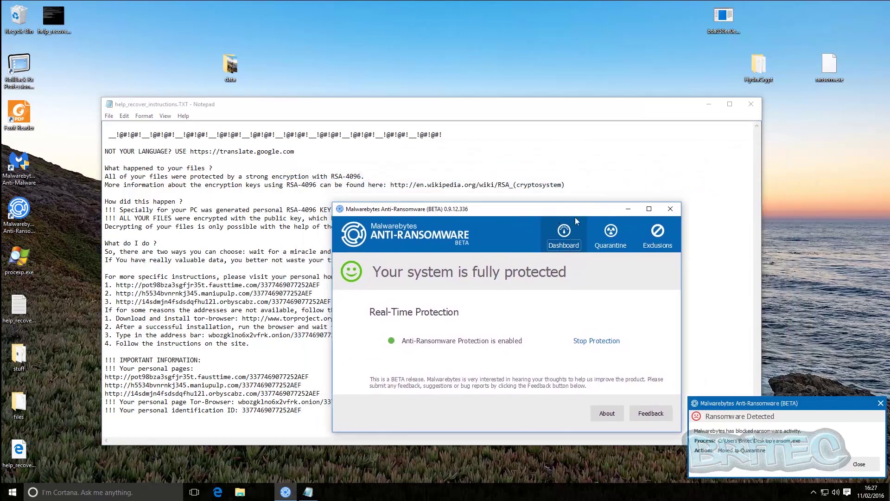
left_click(628, 209)
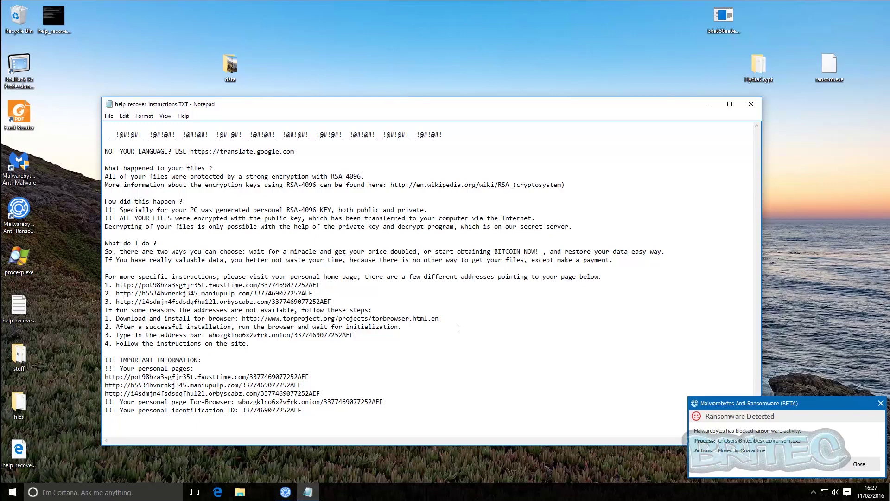
left_click(751, 105)
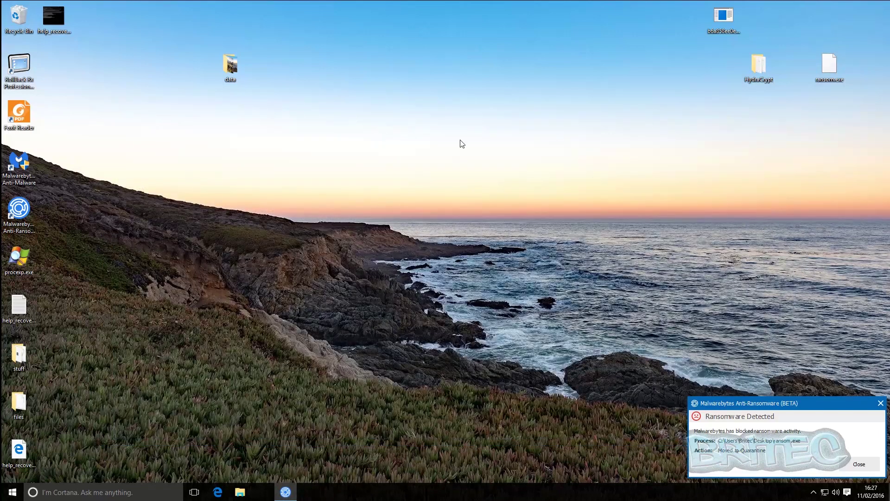
double_click(238, 73)
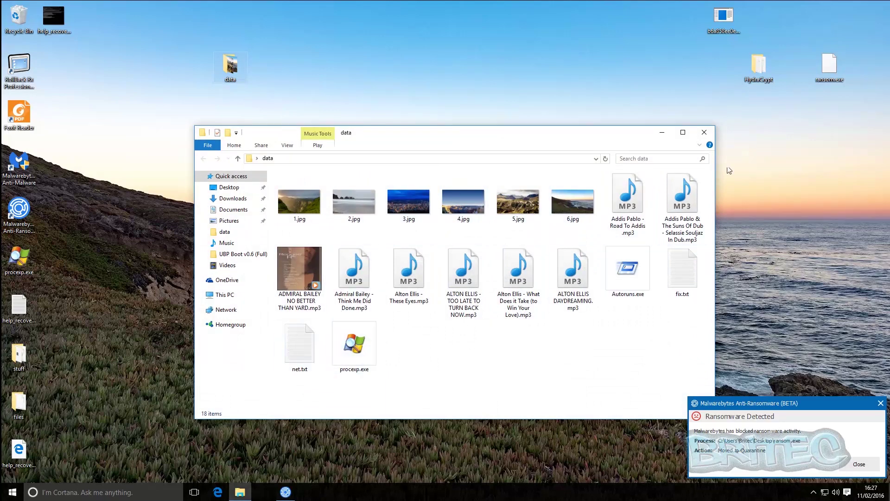
left_click(704, 132)
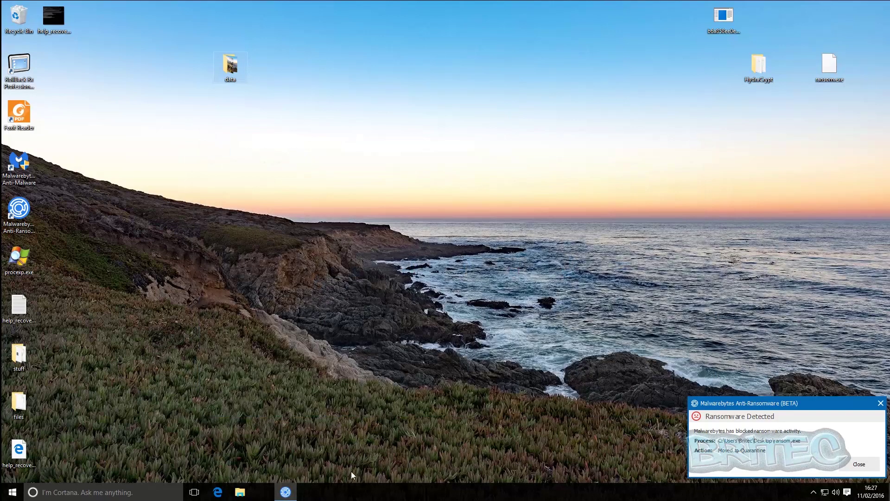
Step: Restore the Anti-Ransomware window, dismiss the ransomware detection alert, and agree to restart the computer
left_click(285, 491)
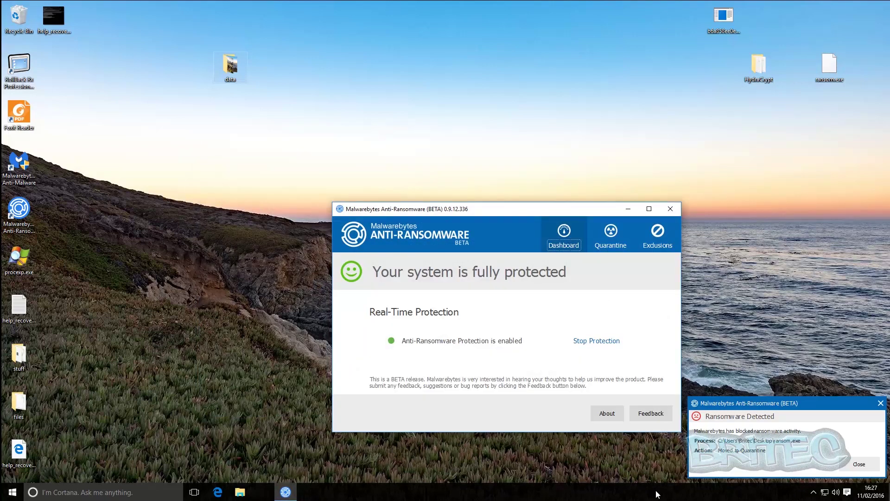
left_click_drag(510, 213, 624, 157)
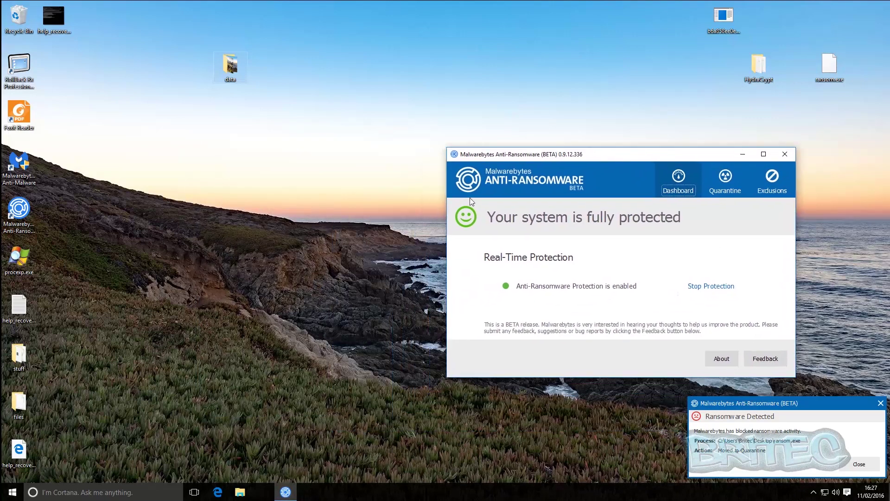
left_click(859, 465)
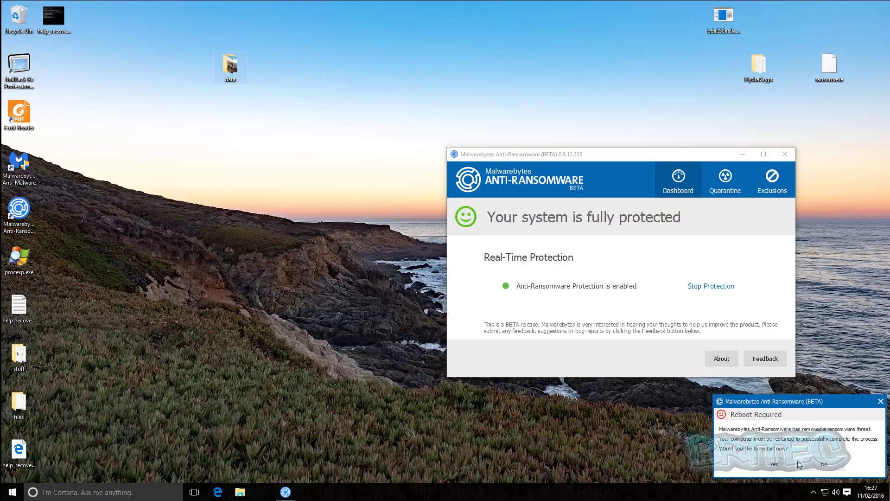
left_click(773, 463)
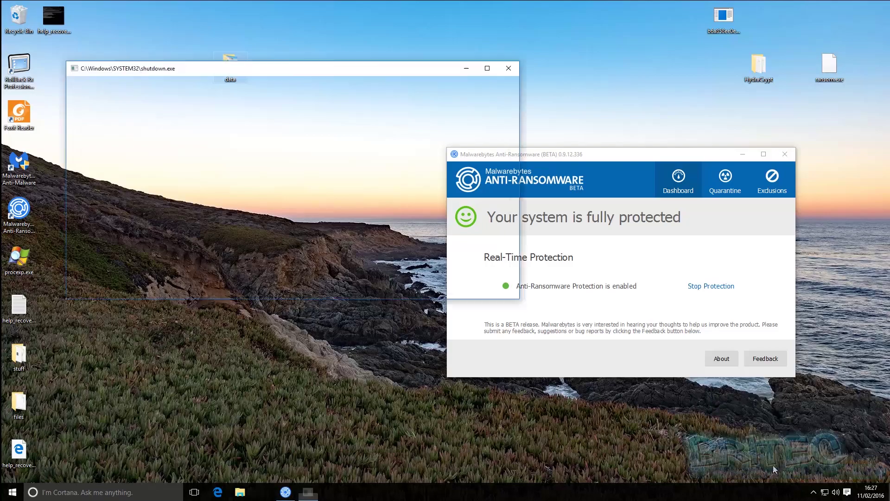
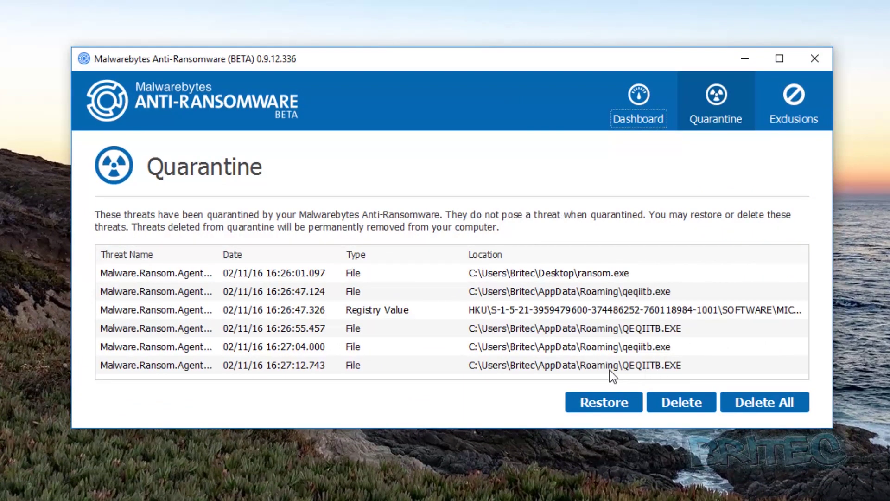
Step: Delete all threats from quarantine, return to the dashboard, and narrow and minimize the Anti-Ransomware window
left_click(777, 408)
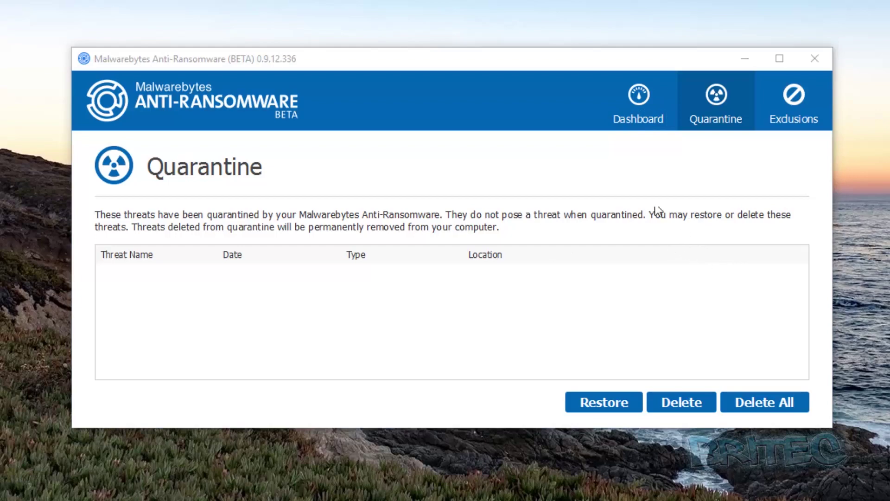
left_click(629, 101)
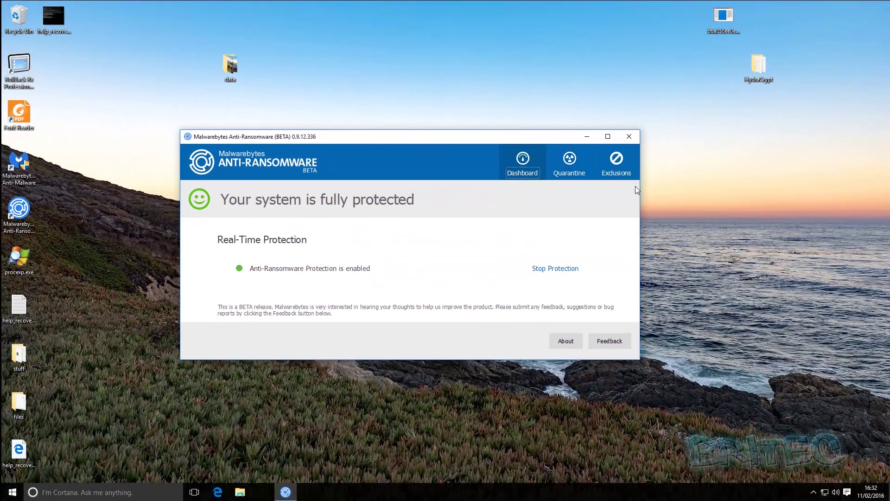
left_click_drag(638, 189, 539, 190)
left_click_drag(372, 143, 435, 151)
left_click(548, 146)
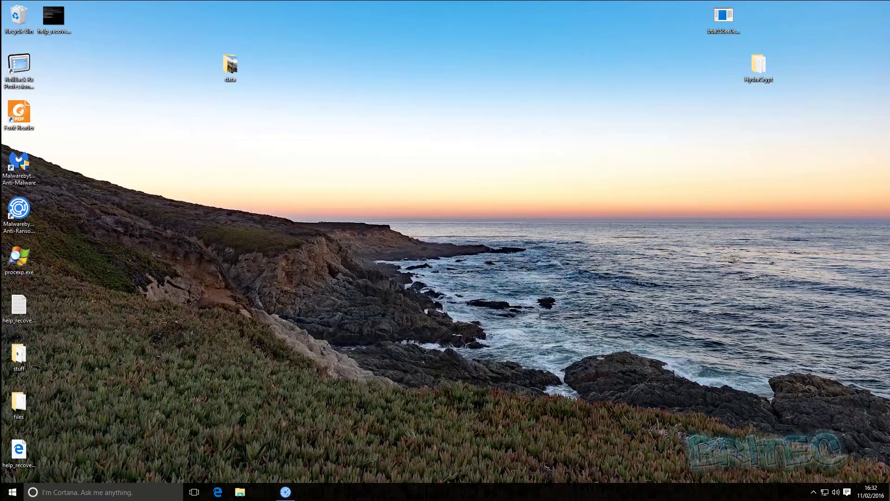
Step: Move the help_recover_instructions.png ransom note to the middle of the desktop, view it in Paint, and close it
mouse_move(52, 10)
left_mouse_down()
mouse_move(84, 51)
mouse_move(378, 107)
left_mouse_up()
double_click(376, 113)
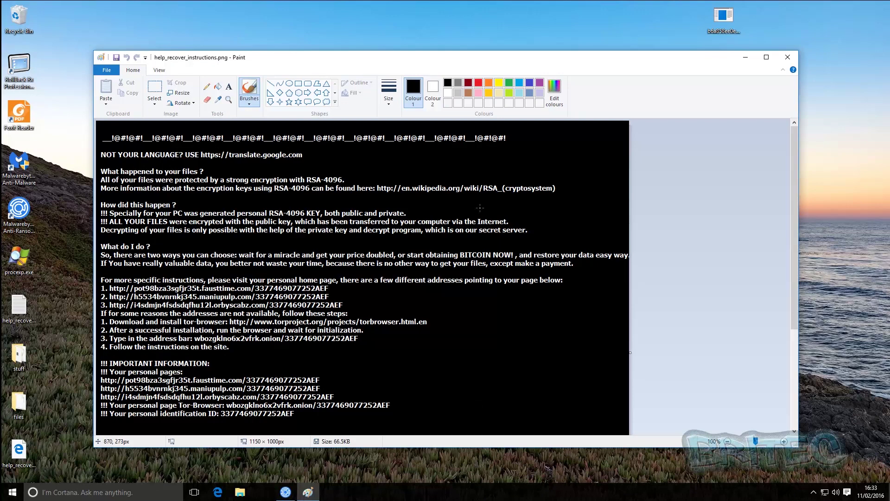
left_click(788, 57)
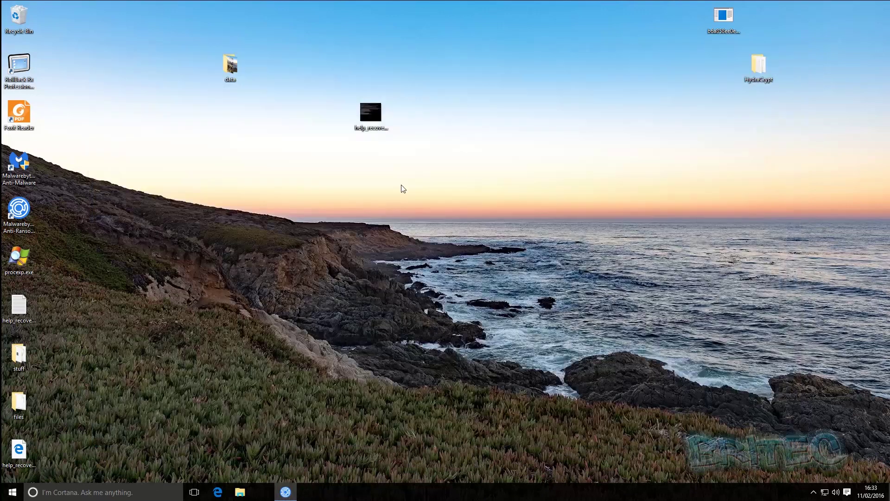
Step: Move the data folder beside the ransom note image, check its files for encryption, and close the folder
left_click_drag(259, 100, 299, 113)
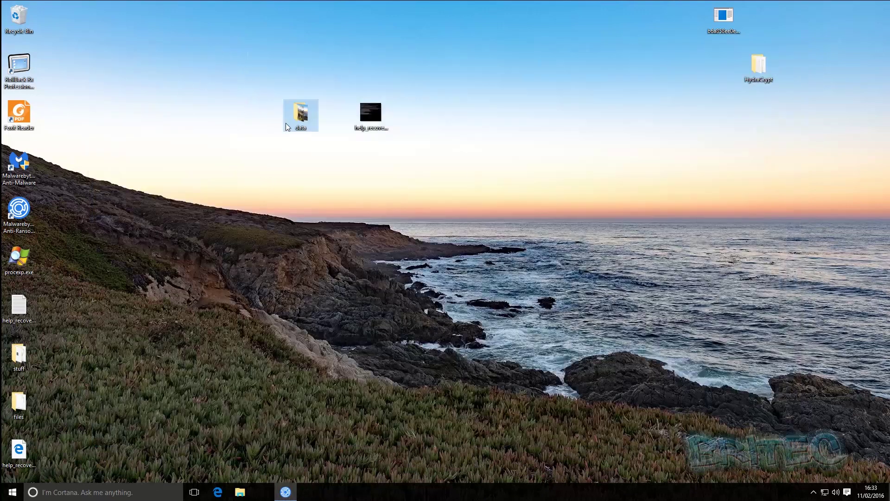
double_click(302, 115)
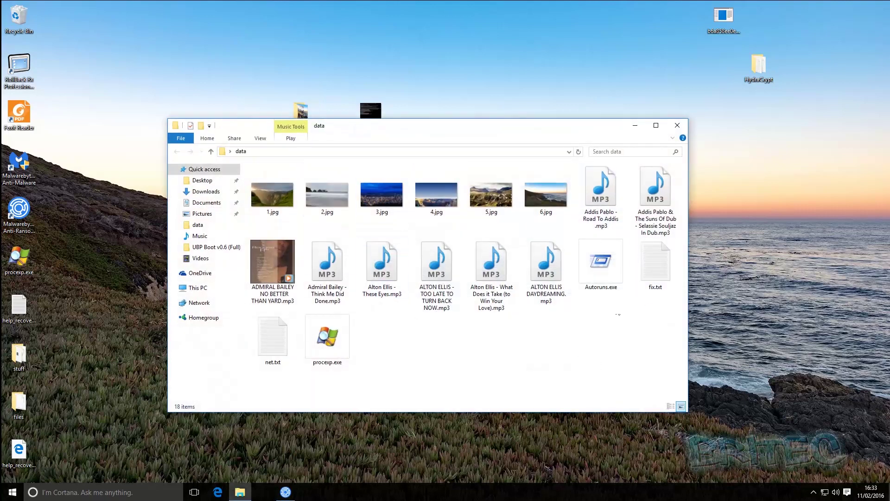
left_click(681, 127)
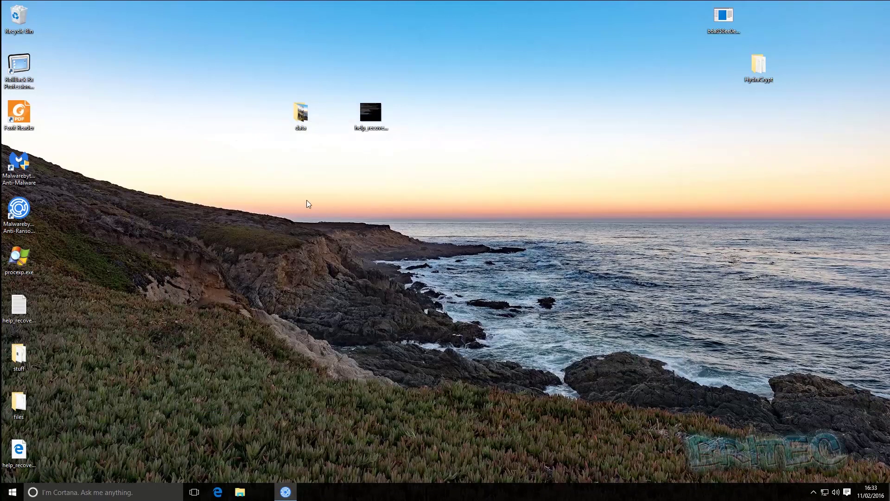
Step: With the Anti-Ransomware window restored, run the payload application from the HydraCrypt folder, allow it to make changes, and close the folder
left_click(291, 492)
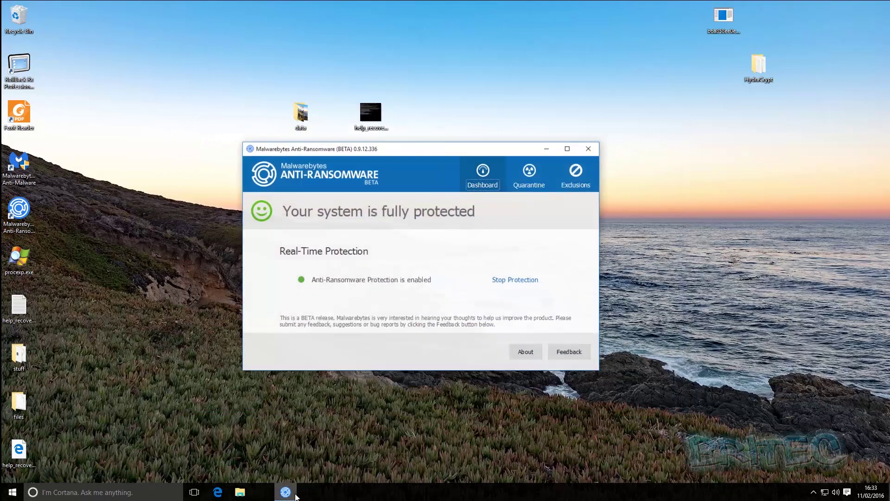
left_click(723, 16)
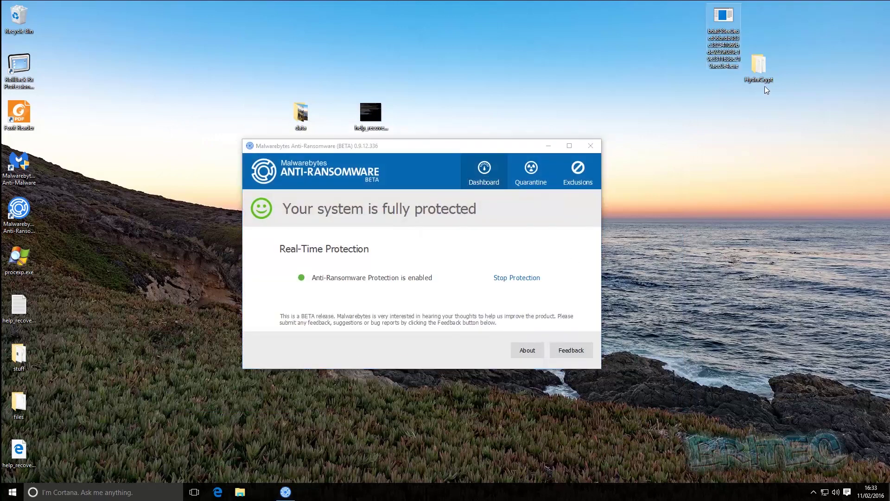
double_click(760, 65)
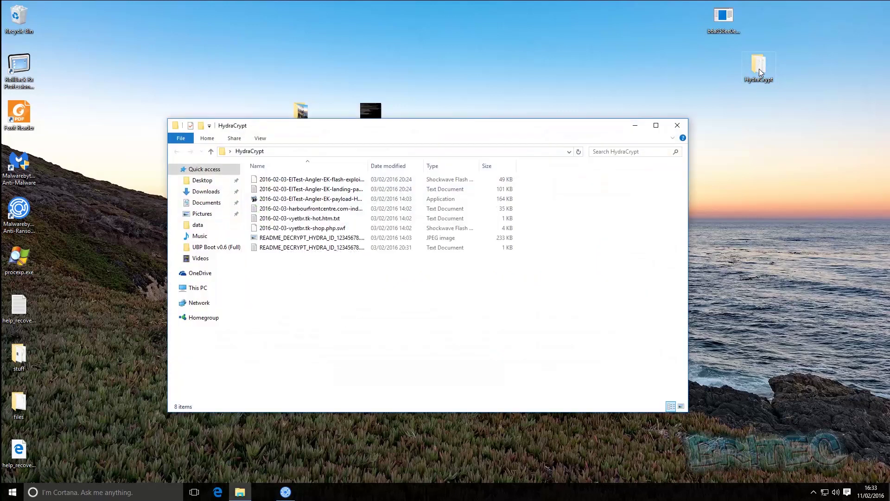
left_click_drag(424, 135, 459, 133)
double_click(335, 198)
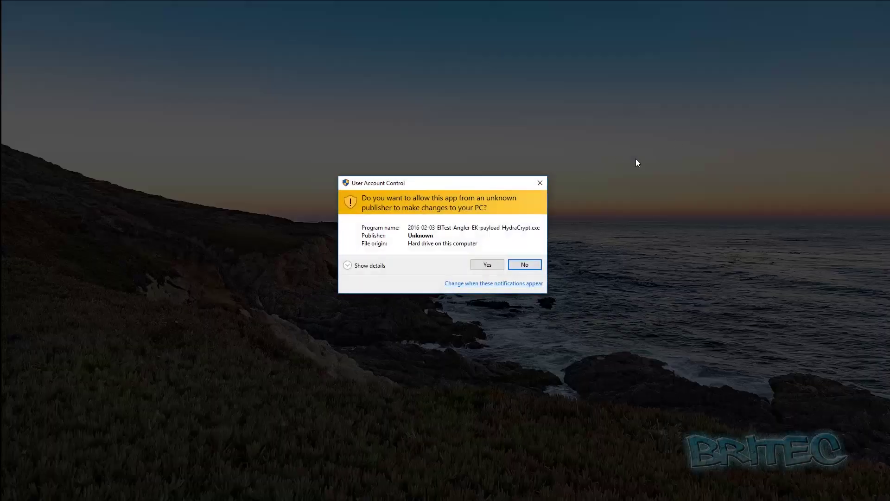
left_click(482, 264)
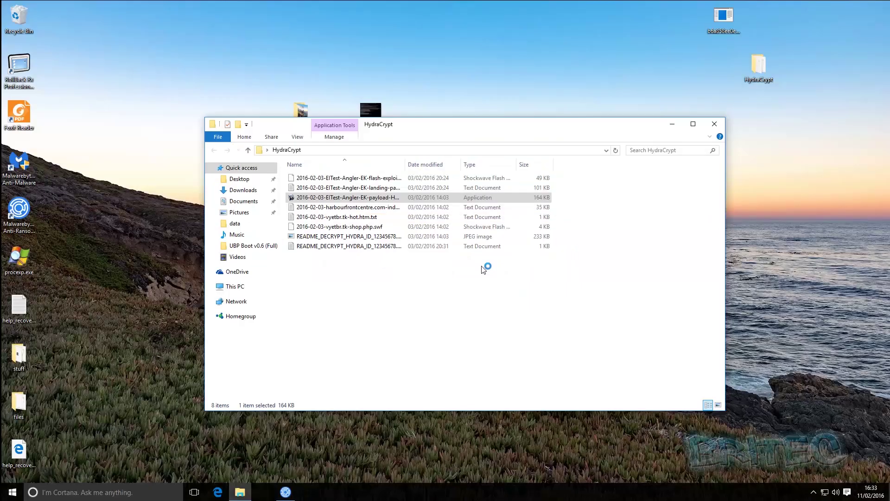
left_click(719, 126)
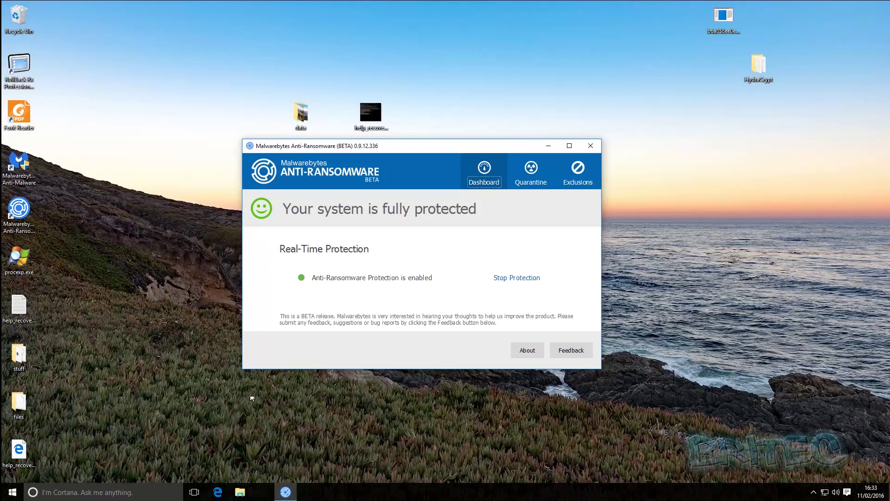
Step: Run procexp.exe from the desktop, examine the running processes down to the HydraCrypt payload, and minimize Process Explorer
double_click(19, 261)
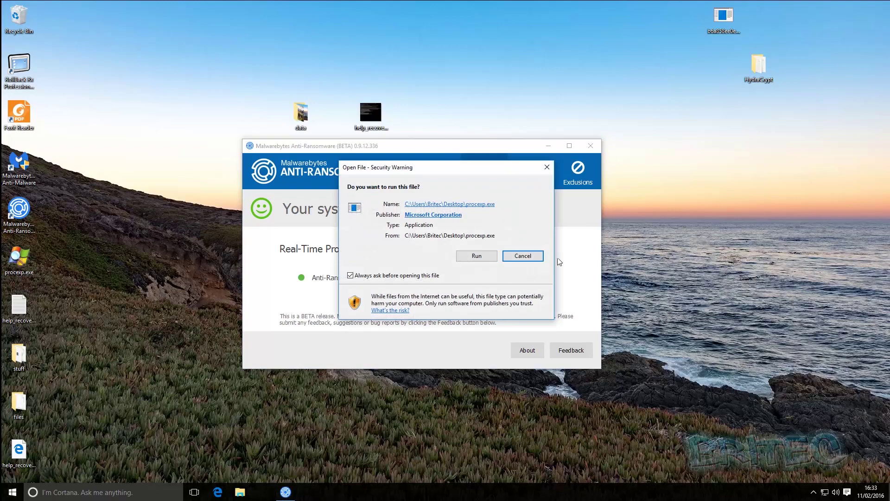
left_click(476, 255)
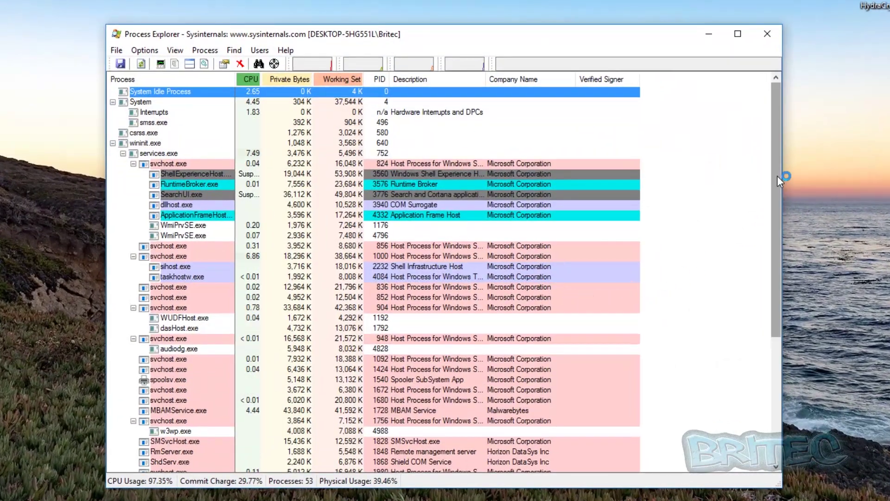
left_click_drag(778, 168, 775, 339)
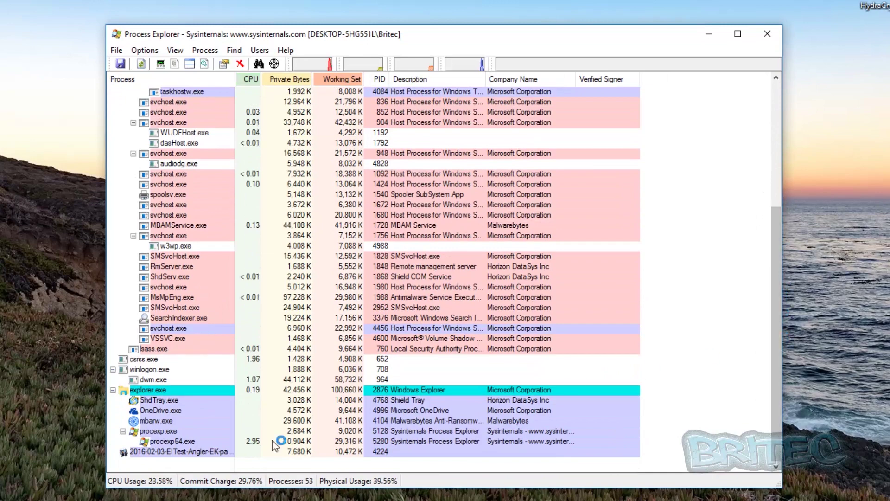
mouse_move(213, 452)
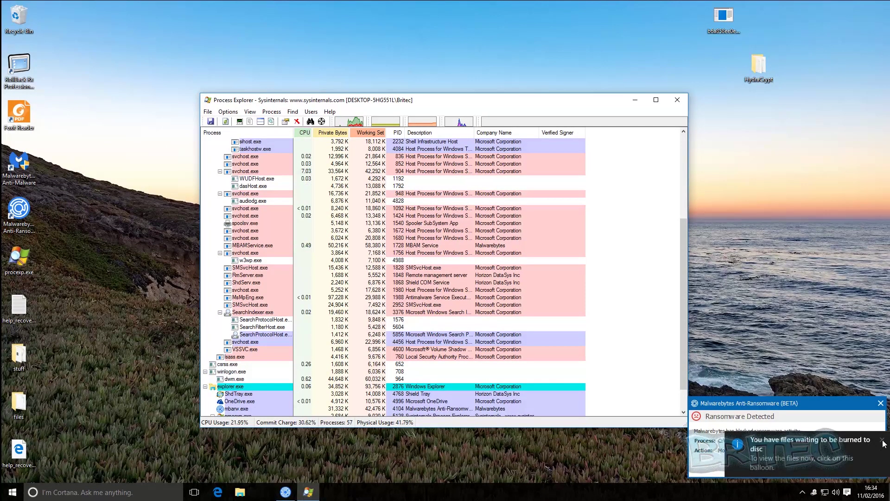
left_click(635, 100)
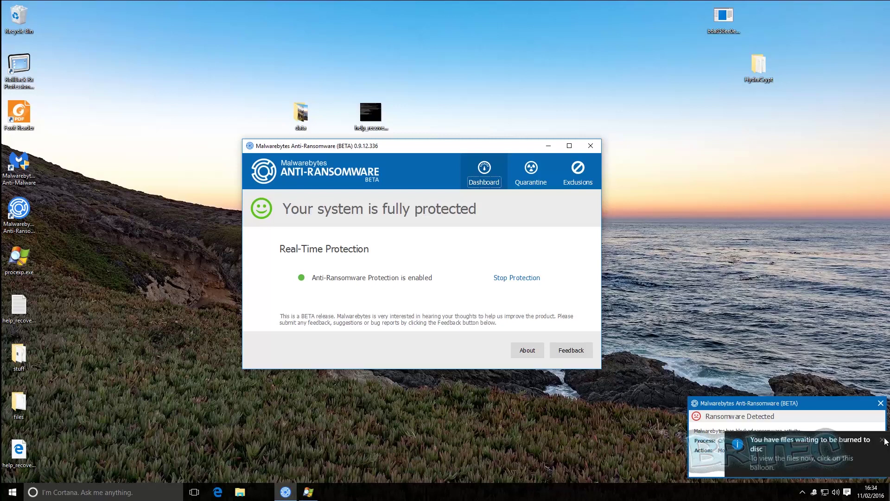
Step: View the files waiting to be burned on DVD Drive (D:), widen the Name column slightly, and close the window
left_click(755, 448)
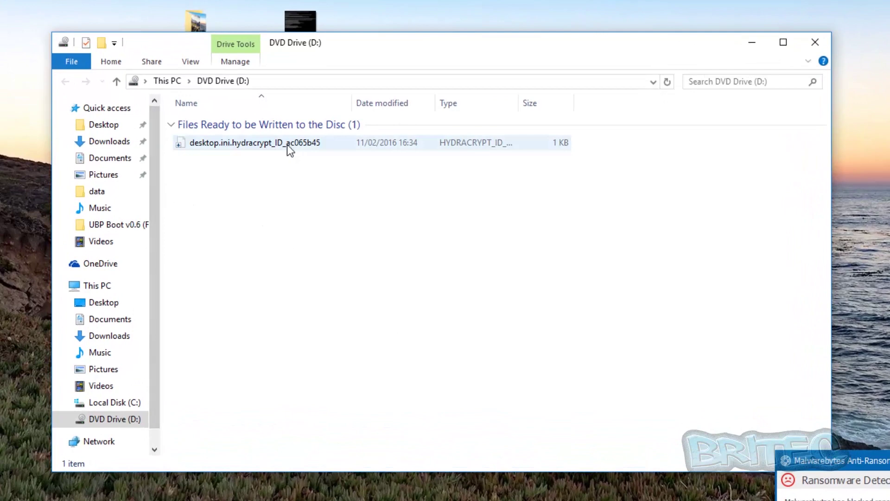
mouse_move(353, 105)
left_mouse_down()
mouse_move(410, 110)
mouse_move(354, 112)
left_mouse_up()
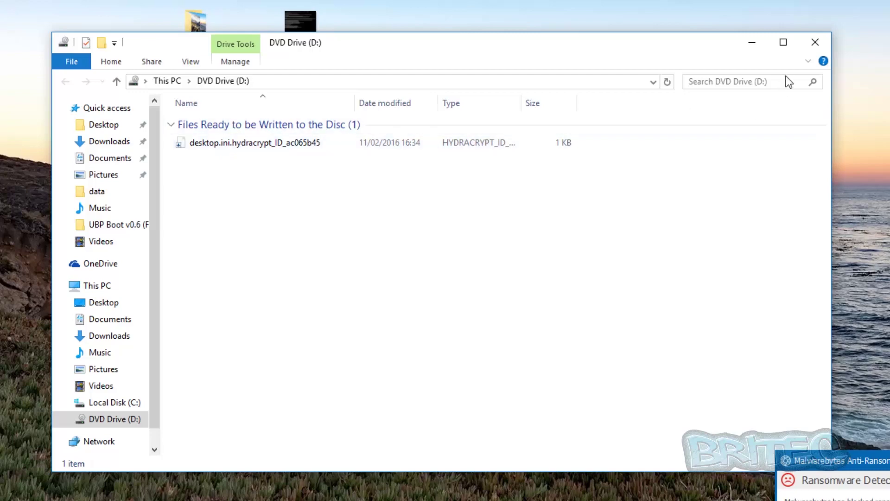
left_click(816, 47)
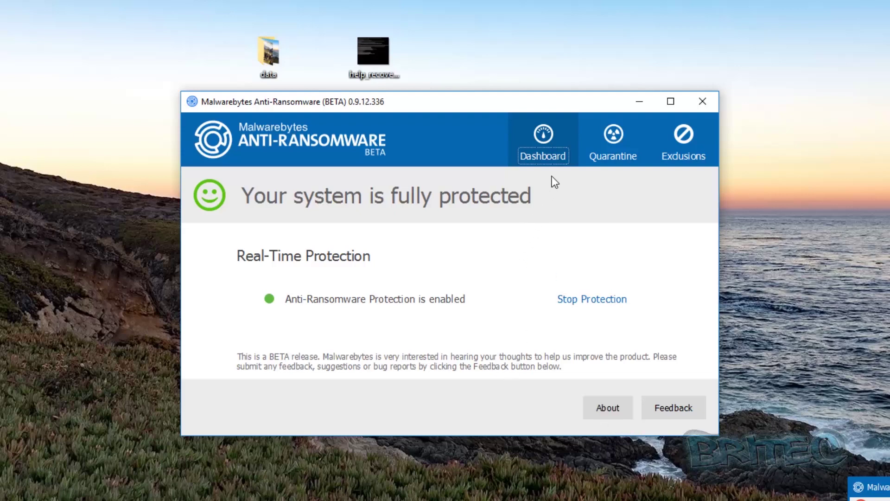
Step: Review the quarantined threats in Anti-Ransomware, widening and repositioning the window to read their locations
left_click(621, 149)
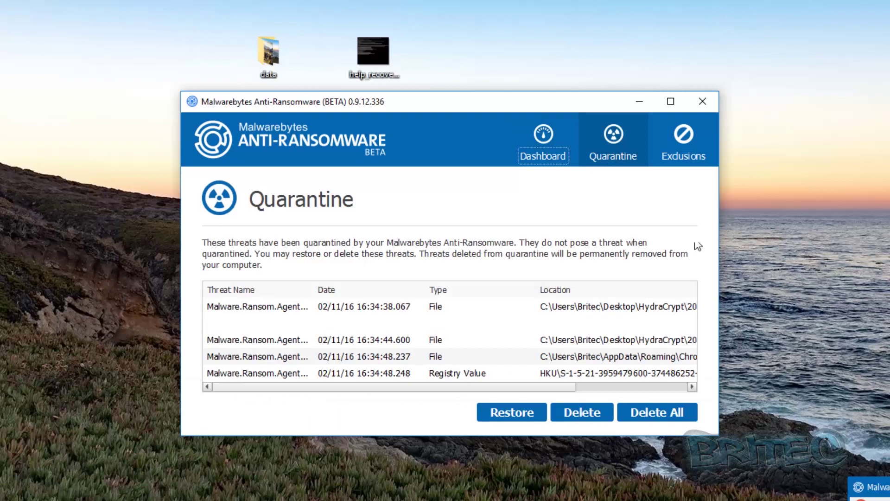
left_click_drag(719, 290, 889, 291)
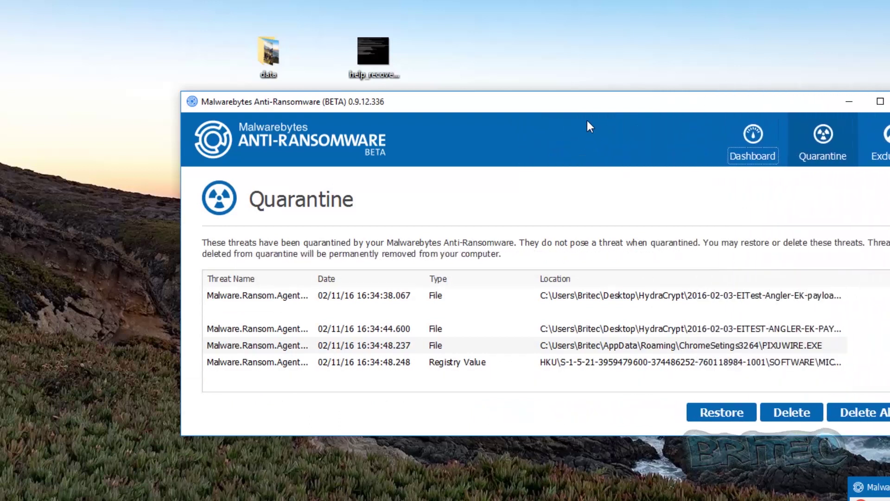
left_click_drag(599, 103, 520, 105)
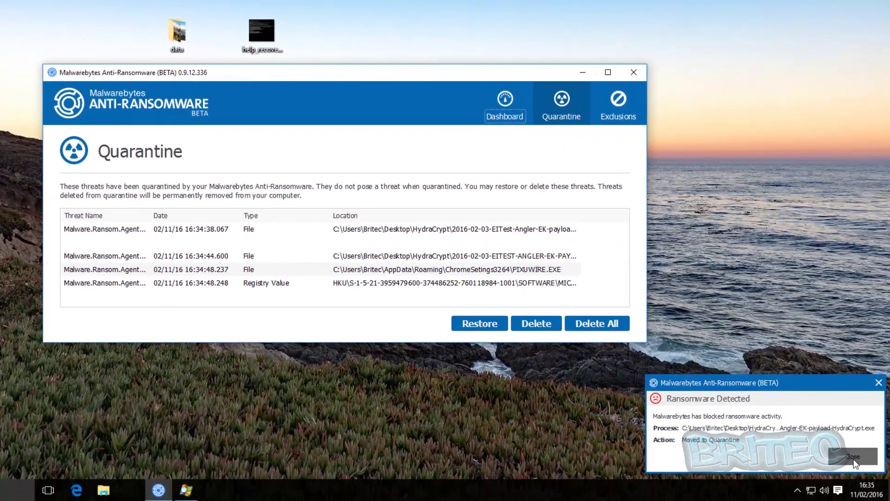
Step: Dismiss the ransomware detection alert and restart the computer to complete the threat removal
left_click(853, 457)
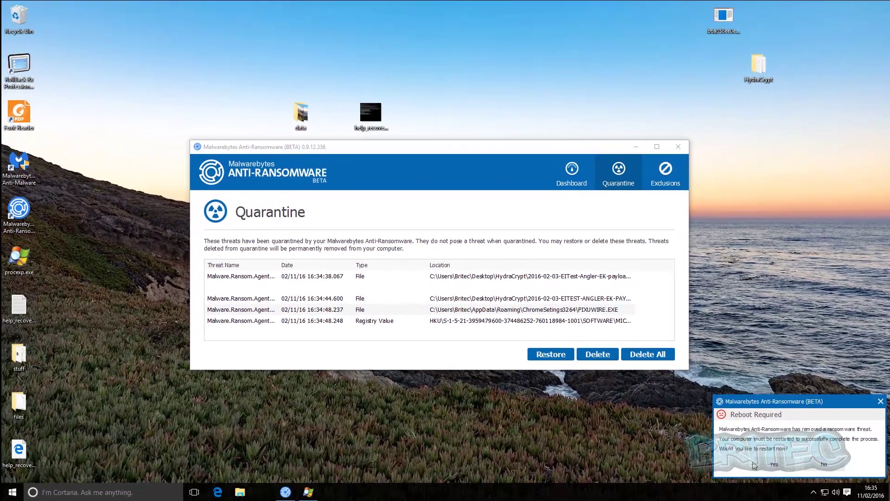
left_click(776, 467)
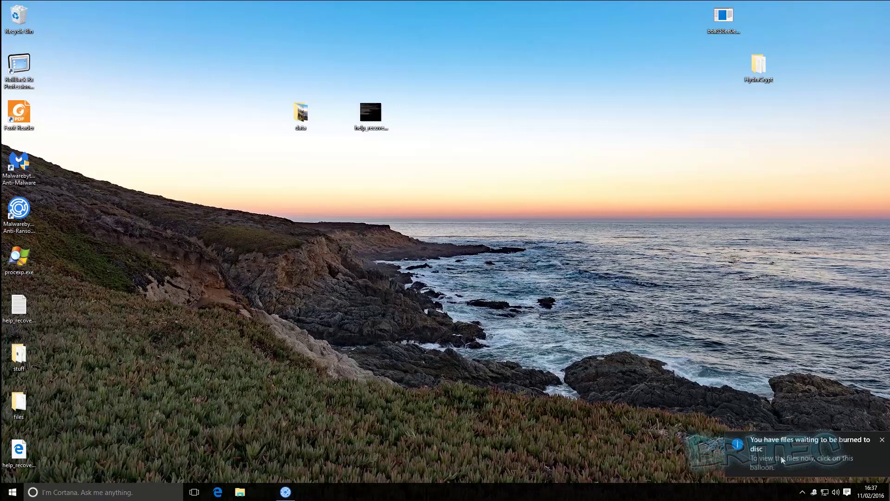
Step: Check the files waiting to be burned on DVD Drive (D:), then read the help_recover_instructions.HTM ransom note, closing both windows
left_click(744, 448)
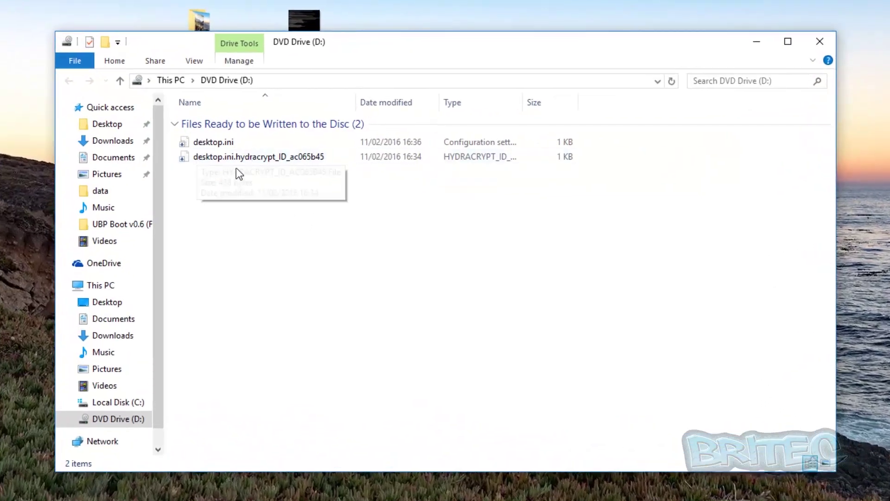
left_click(820, 43)
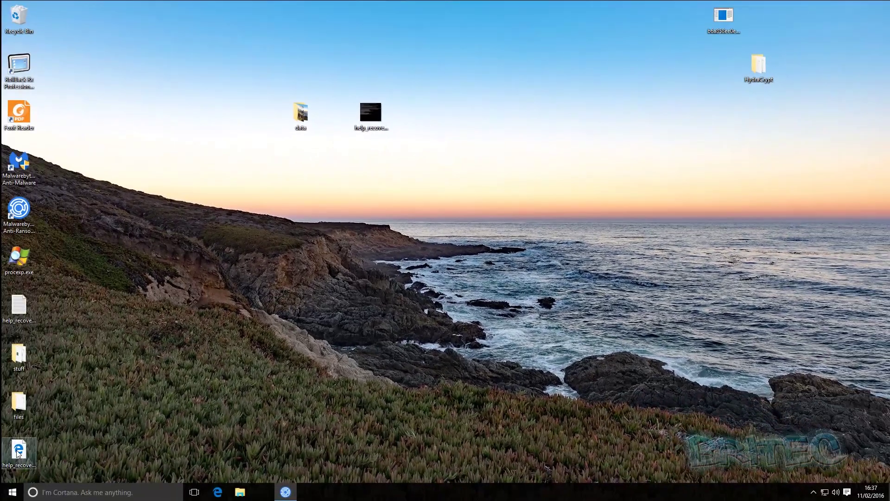
double_click(17, 452)
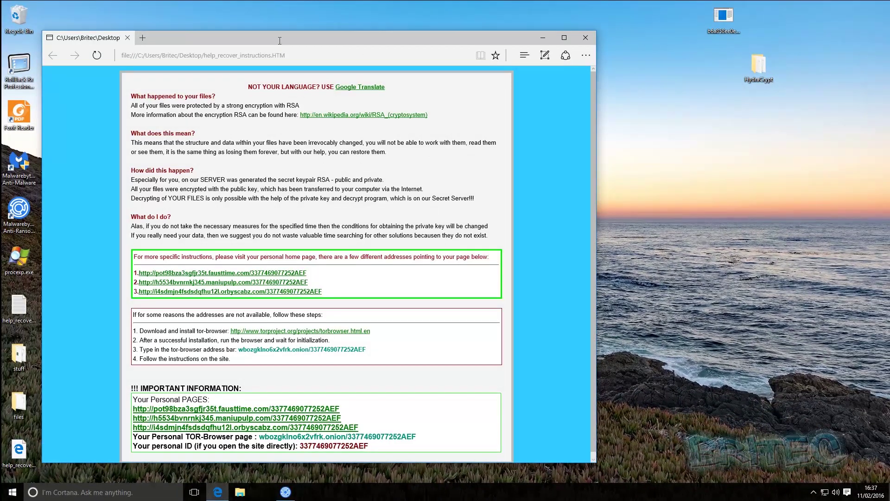
left_click_drag(280, 40, 401, 41)
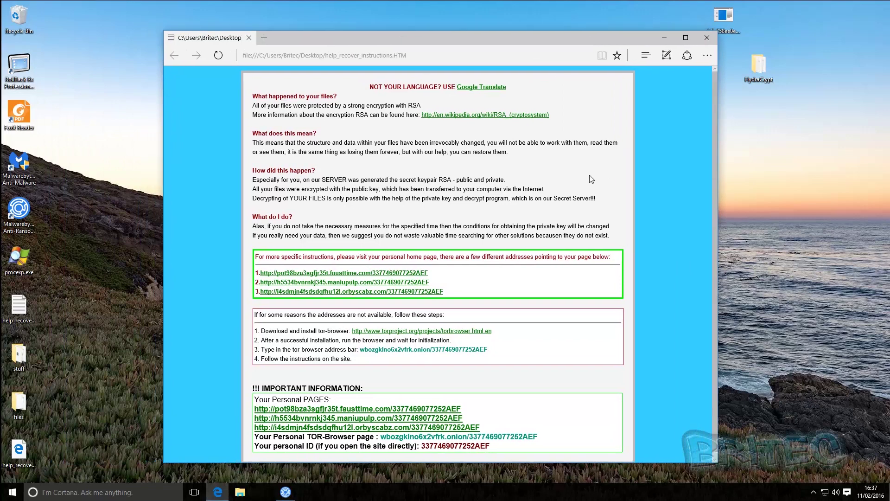
scroll(592, 185, "down", 1)
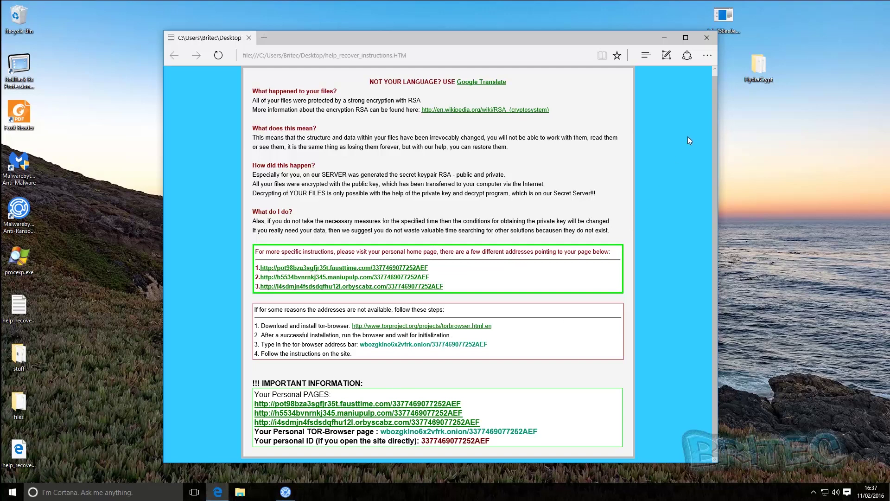
scroll(689, 139, "up", 1)
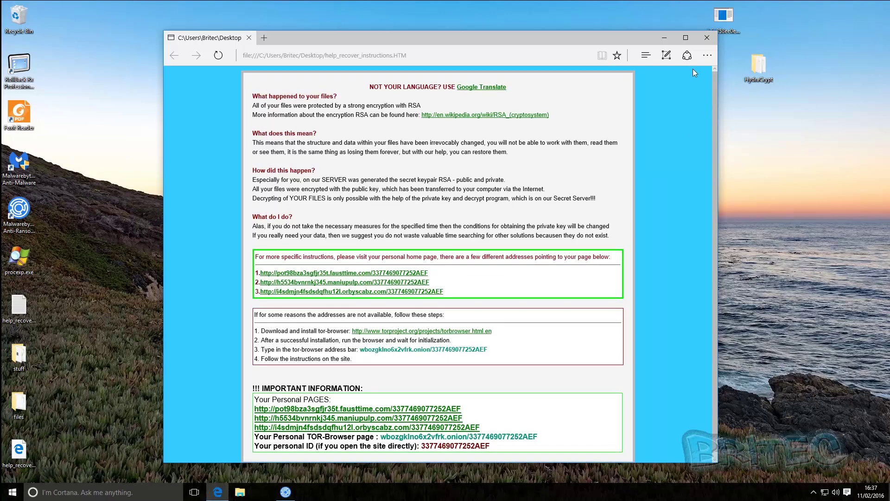
left_click(706, 38)
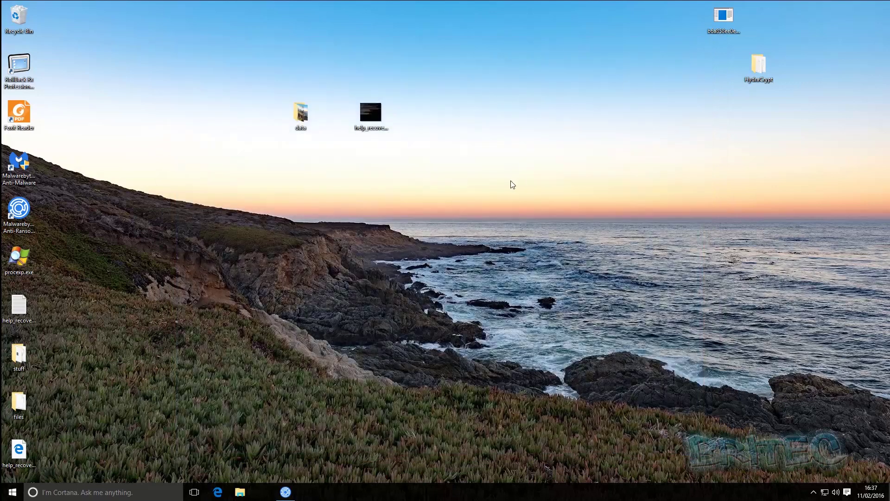
Step: Check the files in the data folder on the desktop for encryption and close the folder
double_click(300, 112)
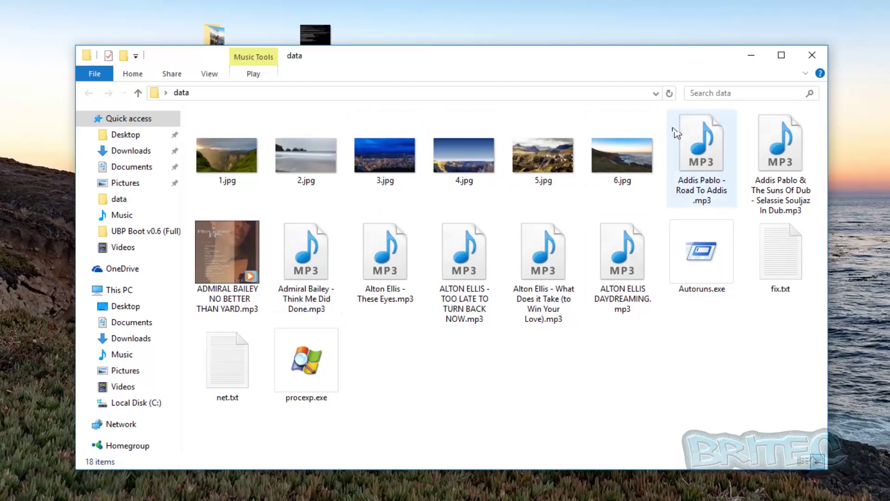
left_click(807, 57)
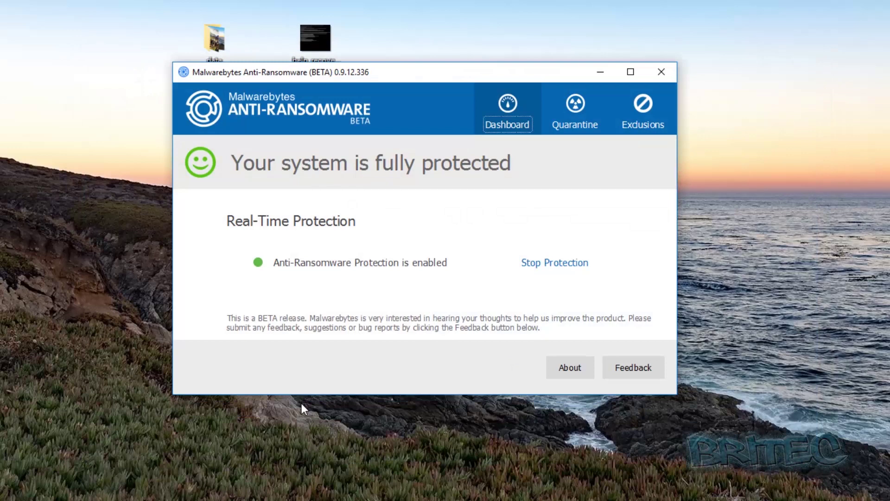
Step: Delete all threats from the Anti-Ransomware quarantine and close its window
left_click(574, 107)
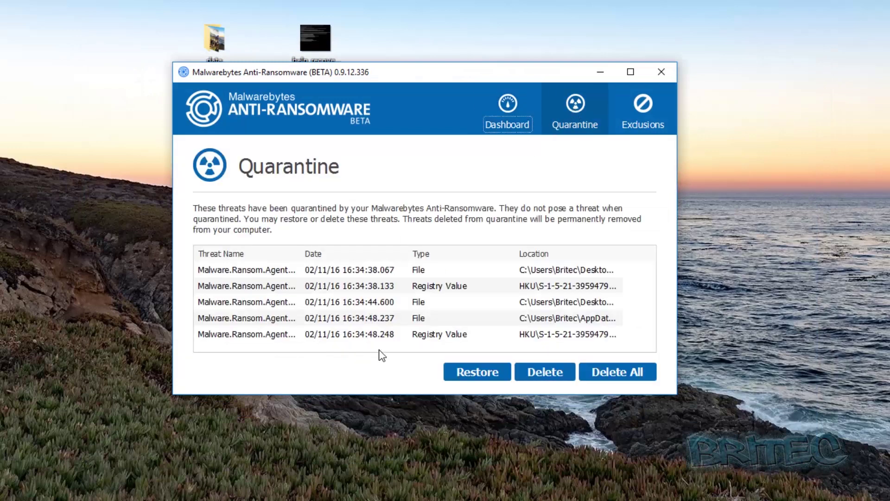
left_click(612, 378)
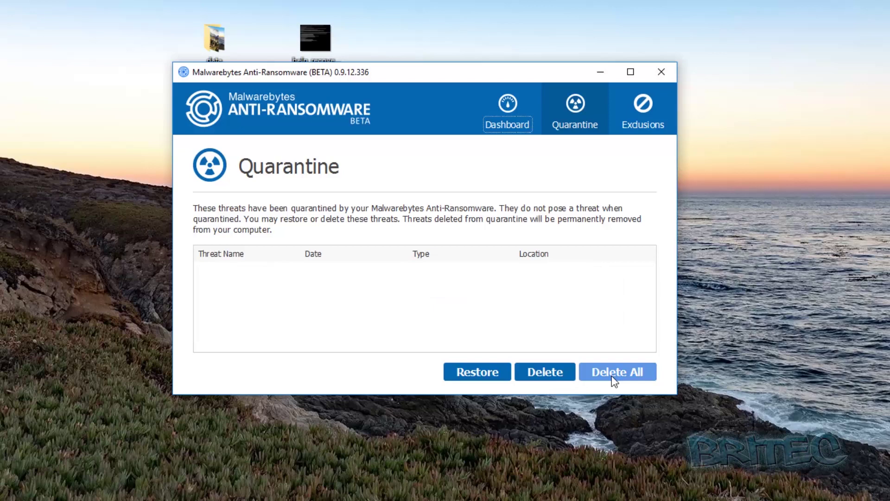
left_click(662, 73)
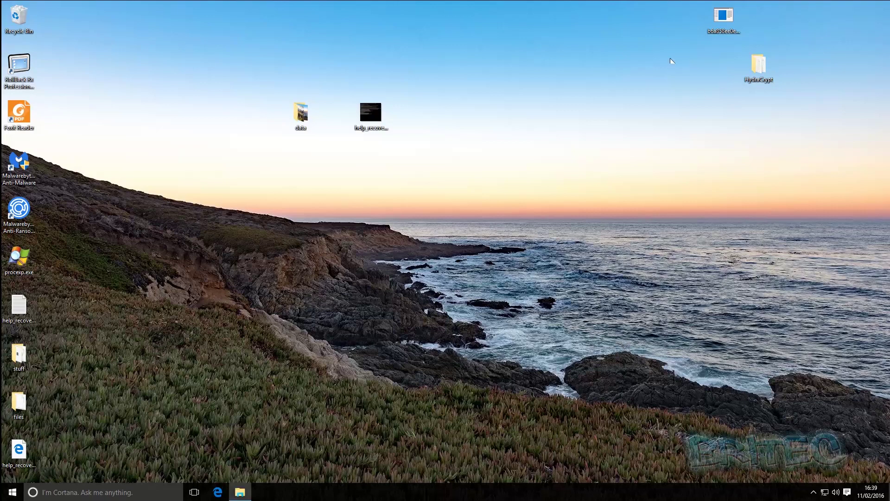
Step: Delete the ransomware sample application and the HydraCrypt folder from the desktop together
left_click_drag(805, 107, 661, 4)
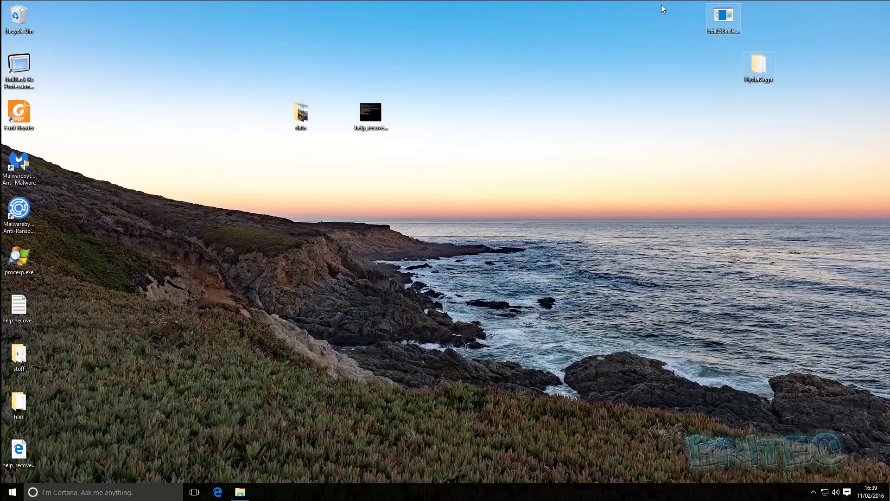
right_click(722, 20)
left_click(753, 132)
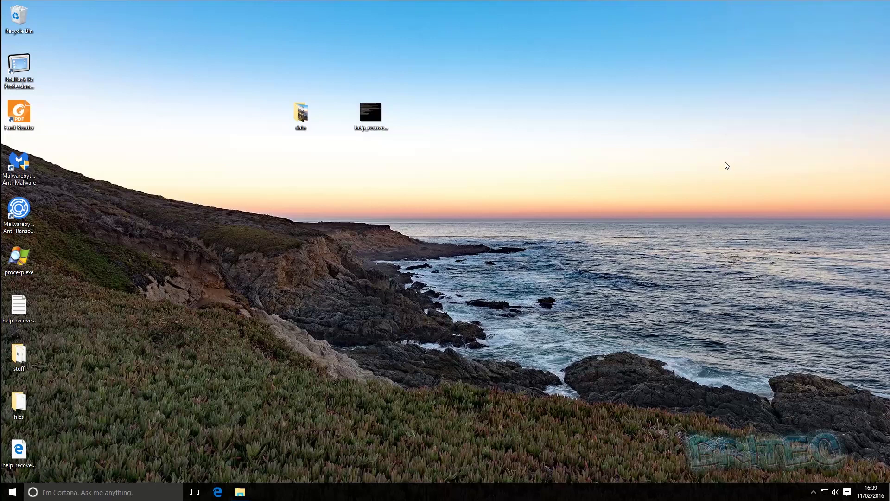
Step: Delete the help_recover_instructions.png and help_recover_instructions.HTM ransom notes from the desktop
left_click_drag(457, 160, 348, 89)
right_click(377, 110)
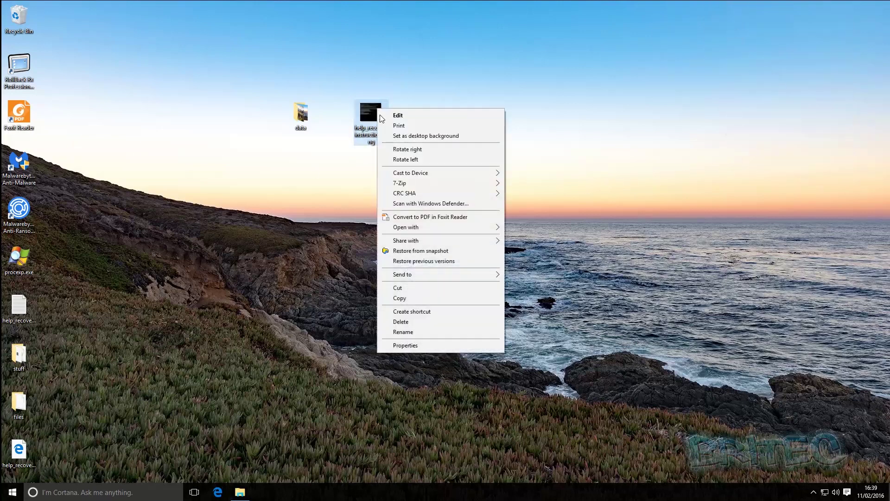
left_click(412, 322)
left_click(33, 469)
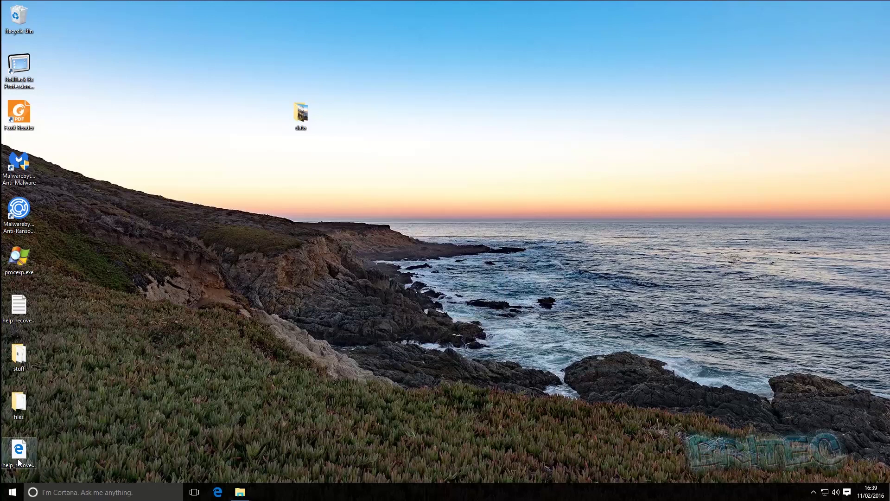
right_click(18, 458)
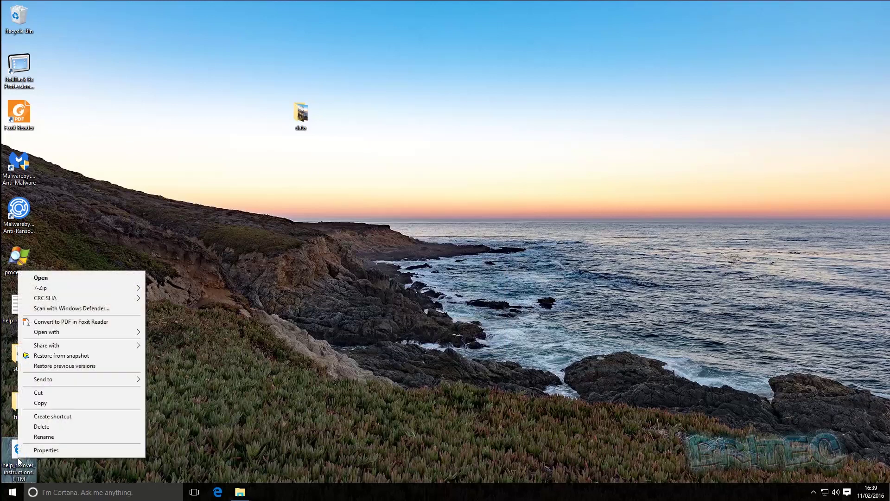
left_click(46, 427)
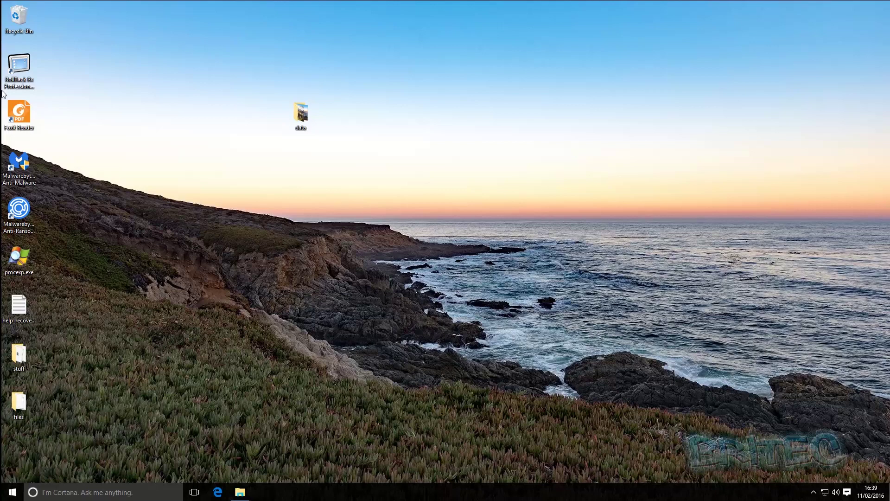
Step: Empty the Recycle Bin permanently and delete the remaining help_recover text note from the desktop
right_click(24, 11)
left_click(53, 28)
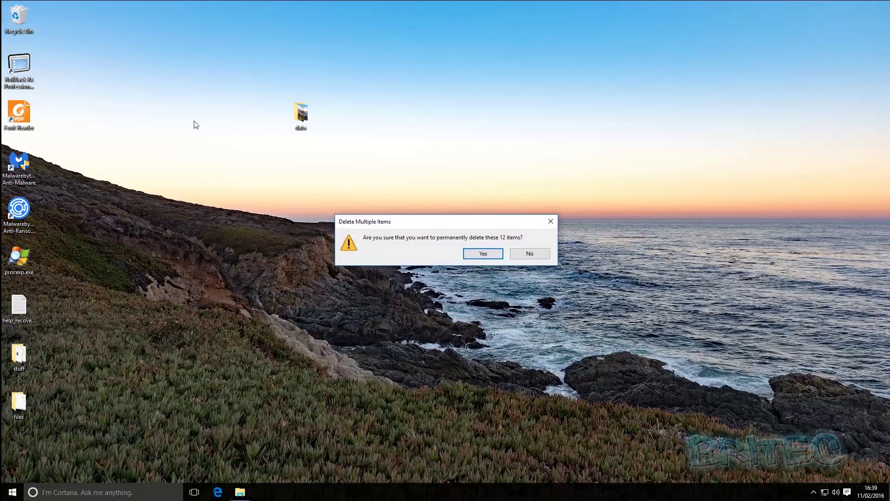
left_click(480, 252)
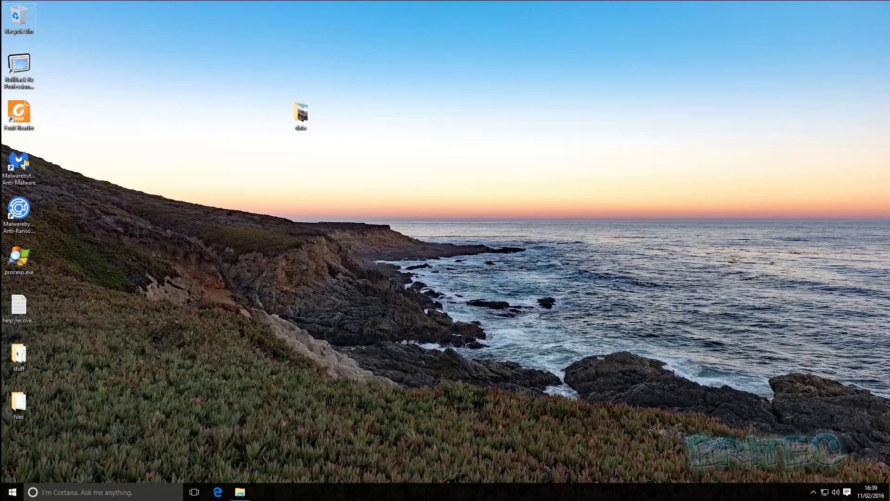
right_click(24, 303)
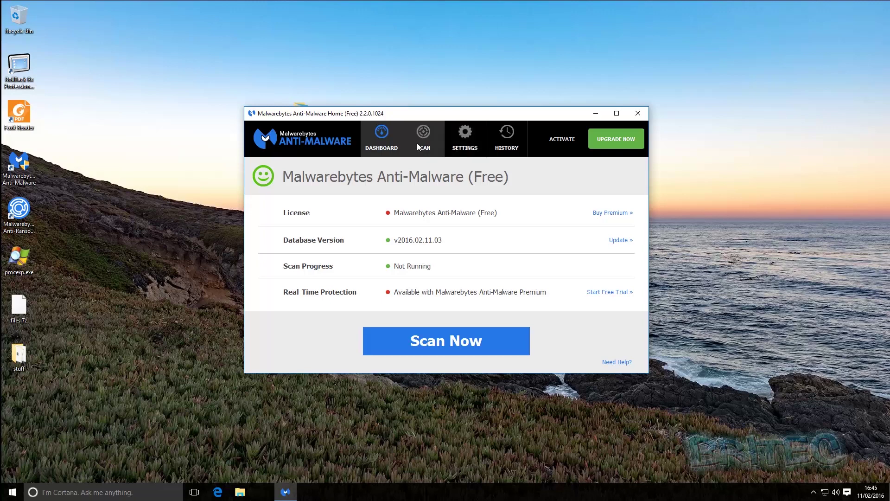
Step: Update the Anti-Malware database and run a threat scan of the computer
left_click(616, 240)
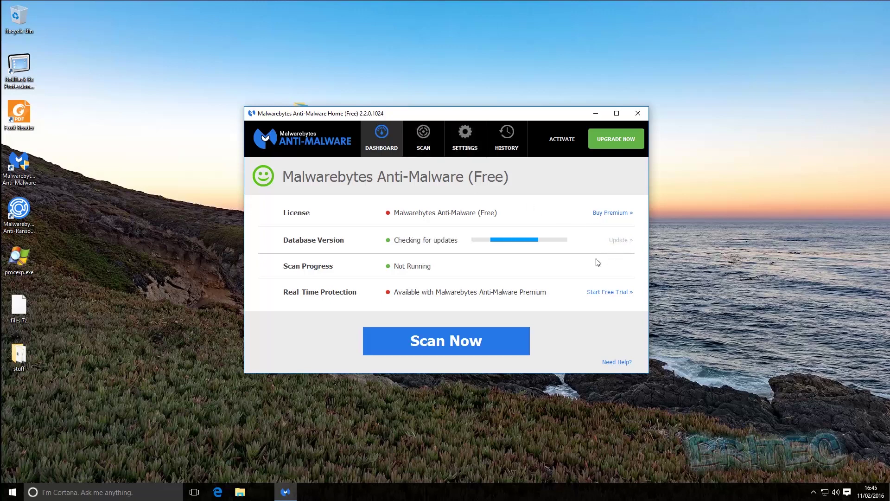
left_click(466, 341)
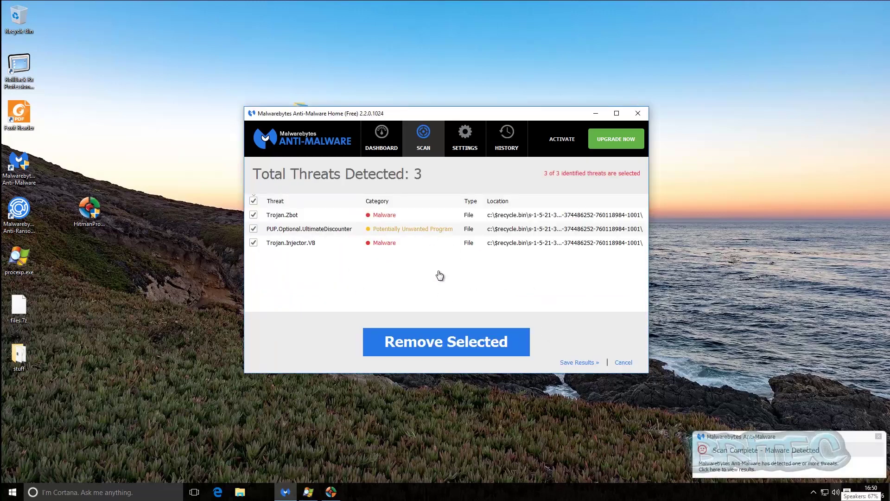
Step: Remove all selected threats found by the scan, decline the immediate restart, and close Anti-Malware
left_click(427, 342)
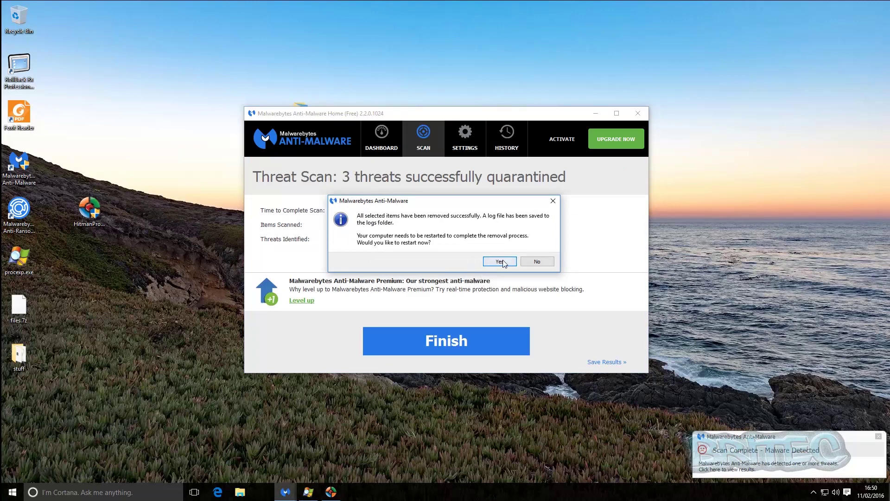
left_click(534, 263)
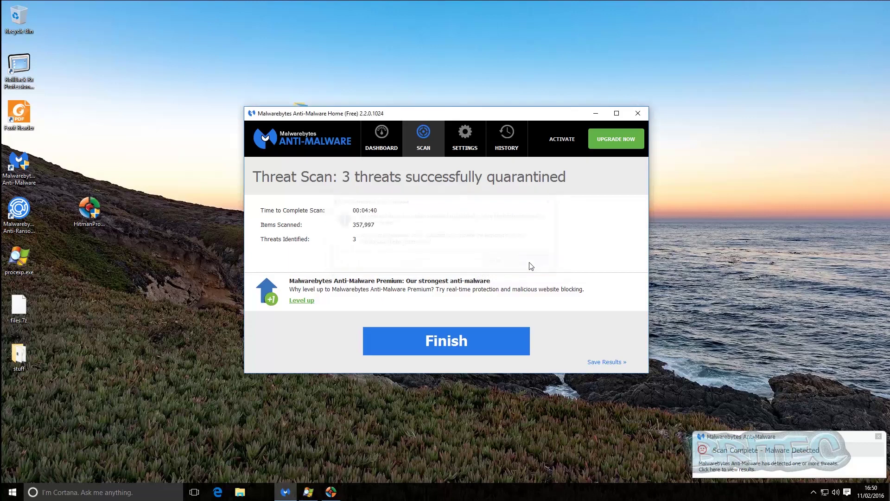
left_click(440, 336)
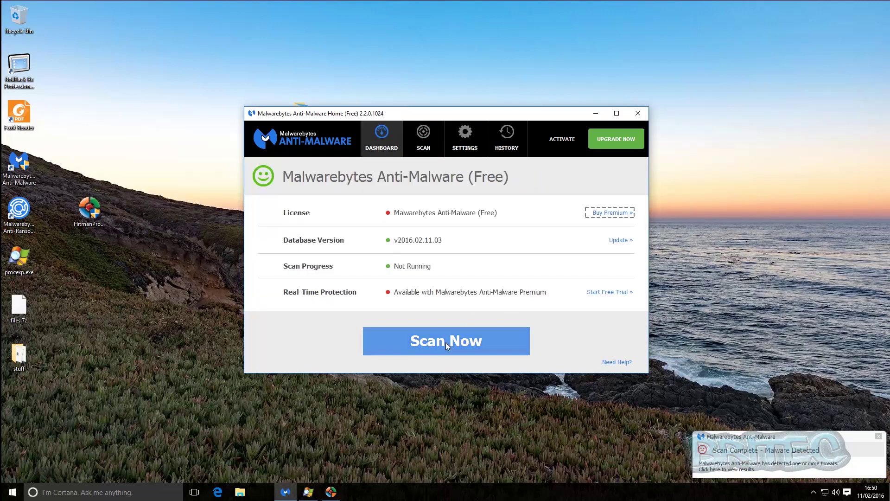
left_click(637, 114)
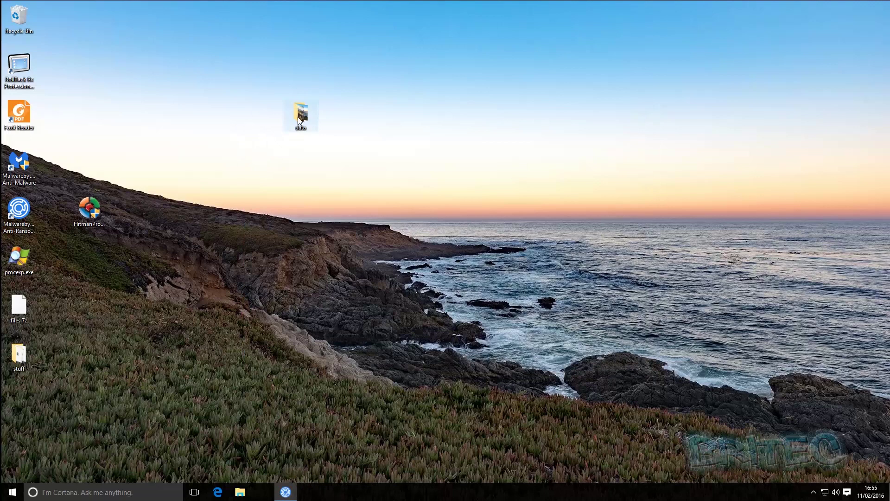
Step: Check the files in the data folder on the desktop for damage and close the folder
double_click(299, 118)
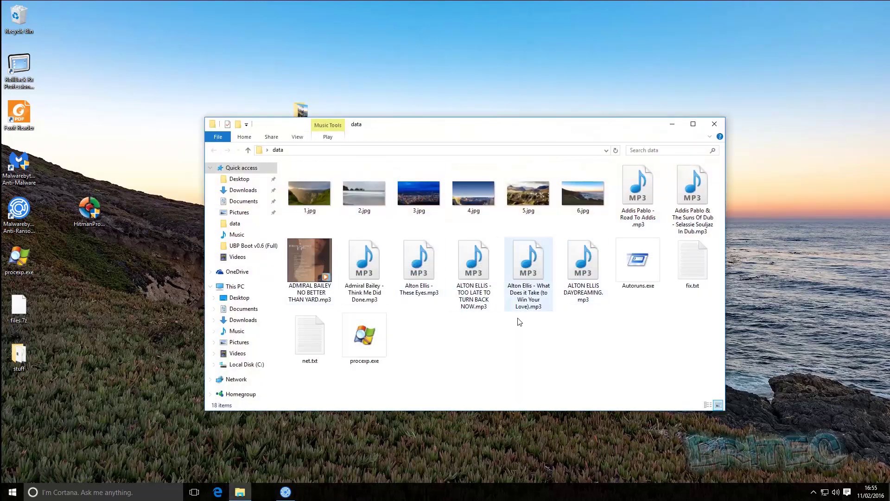
left_click(715, 124)
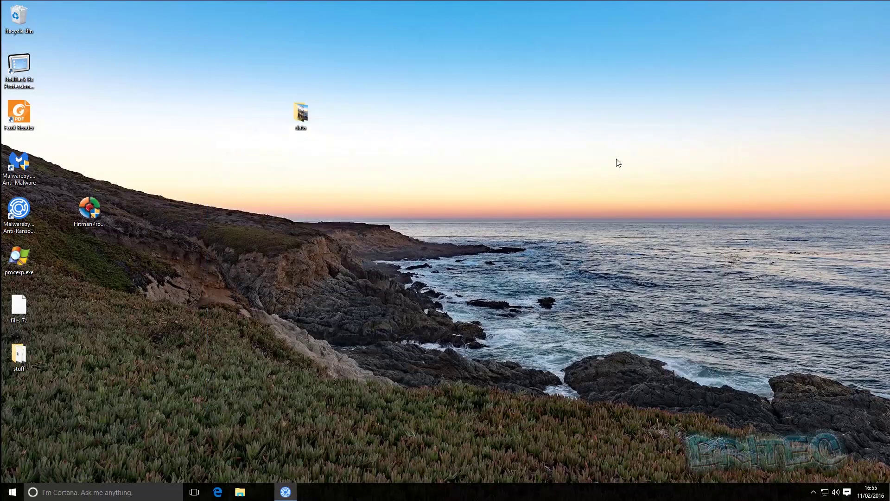
Step: Move the HitmanPro_x64.exe icon on the desktop to the free spot below the stuff folder
left_click(86, 207)
left_click(29, 173)
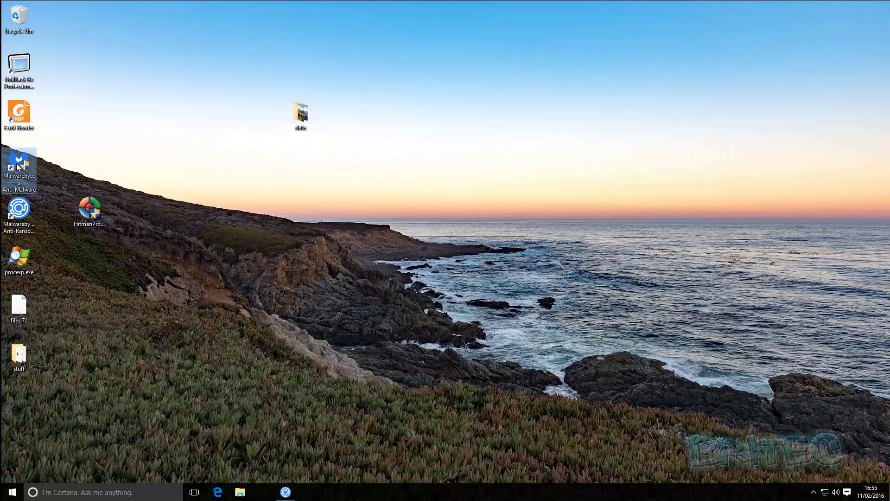
left_click_drag(90, 214, 30, 397)
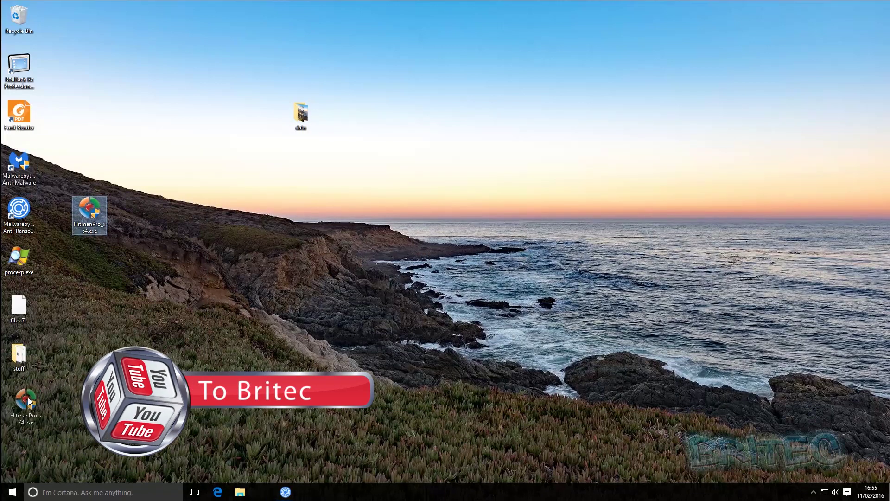